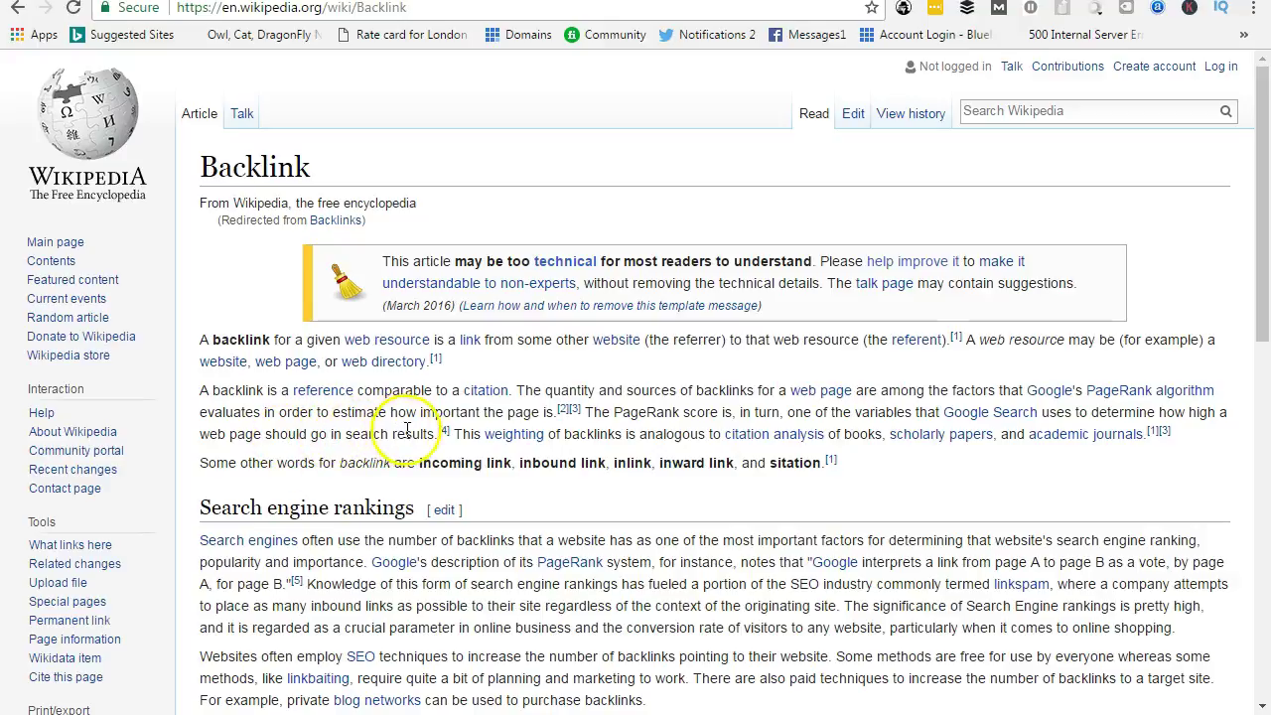
- Read the Wikipedia Backlink article's definition and its search engine rankings section
mouse_move(442, 437)
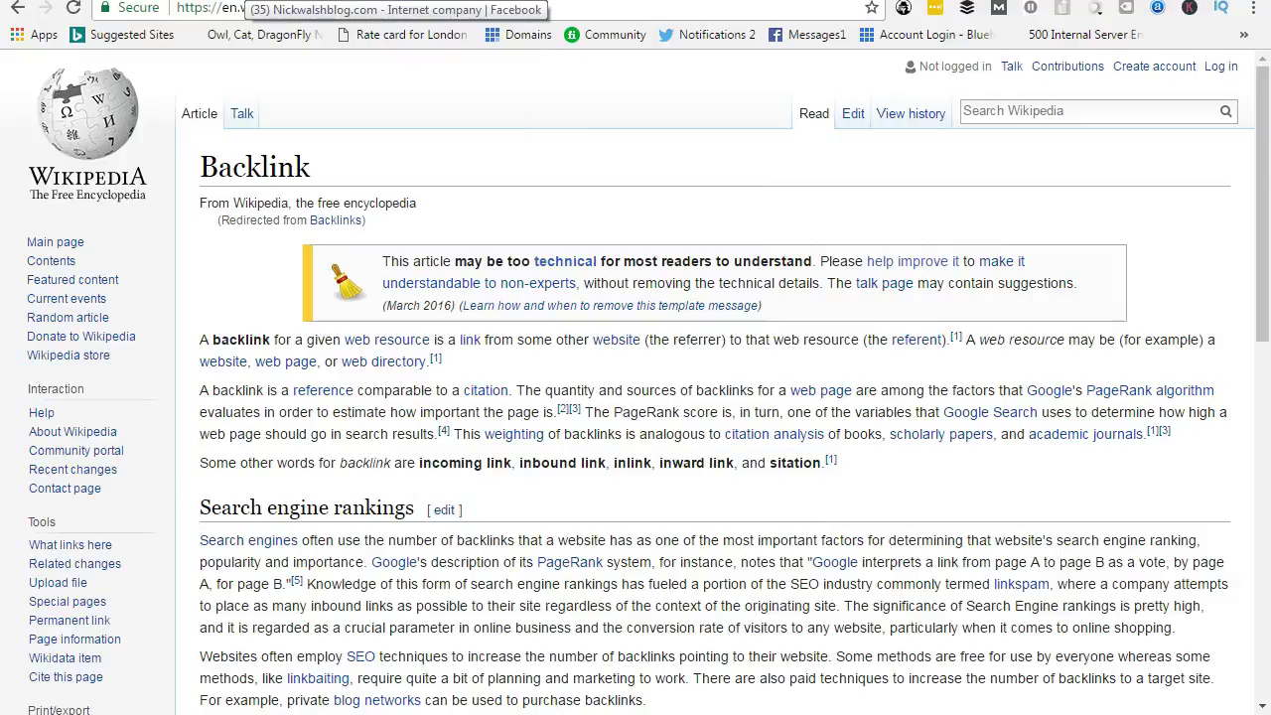
left_click(397, 0)
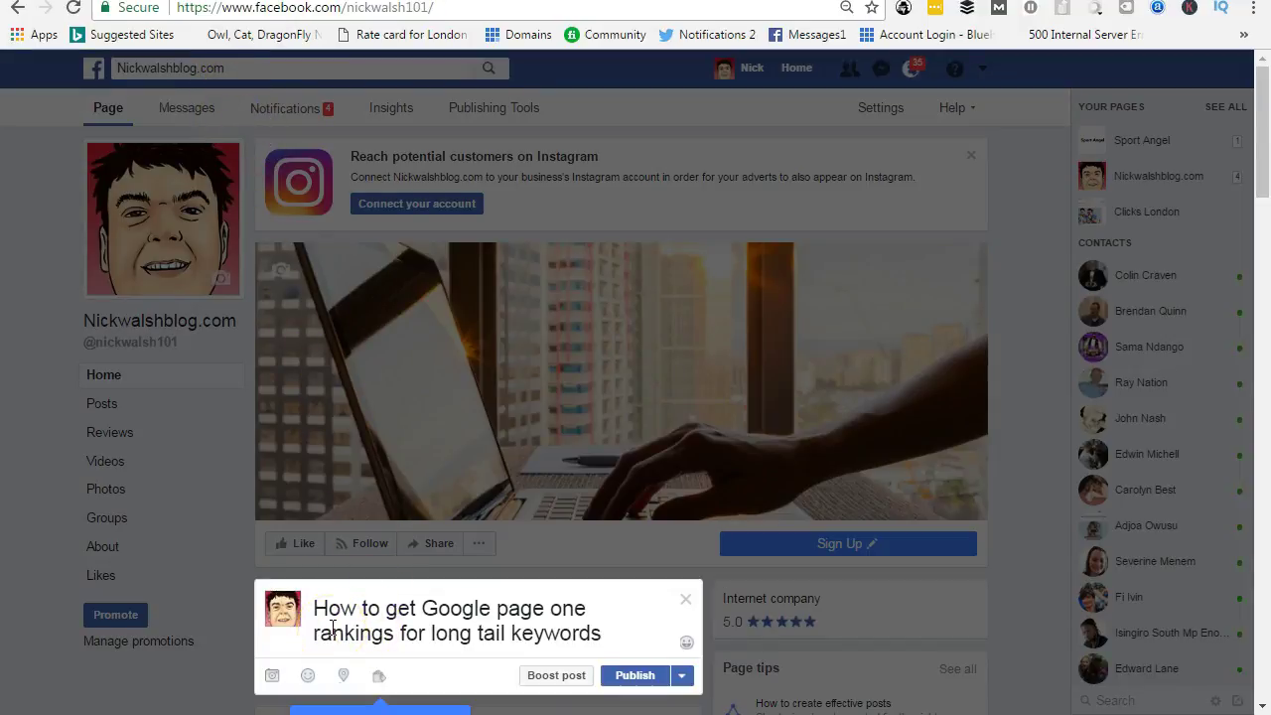
left_click(341, 624)
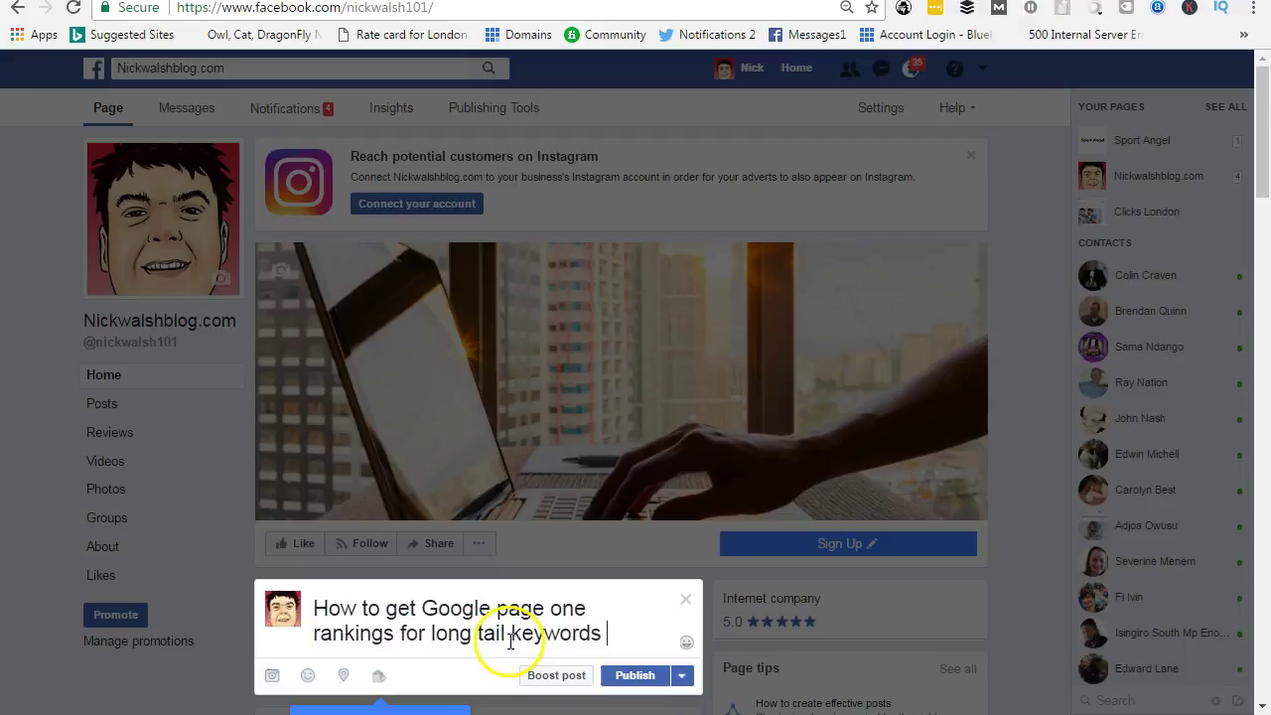
right_click(629, 636)
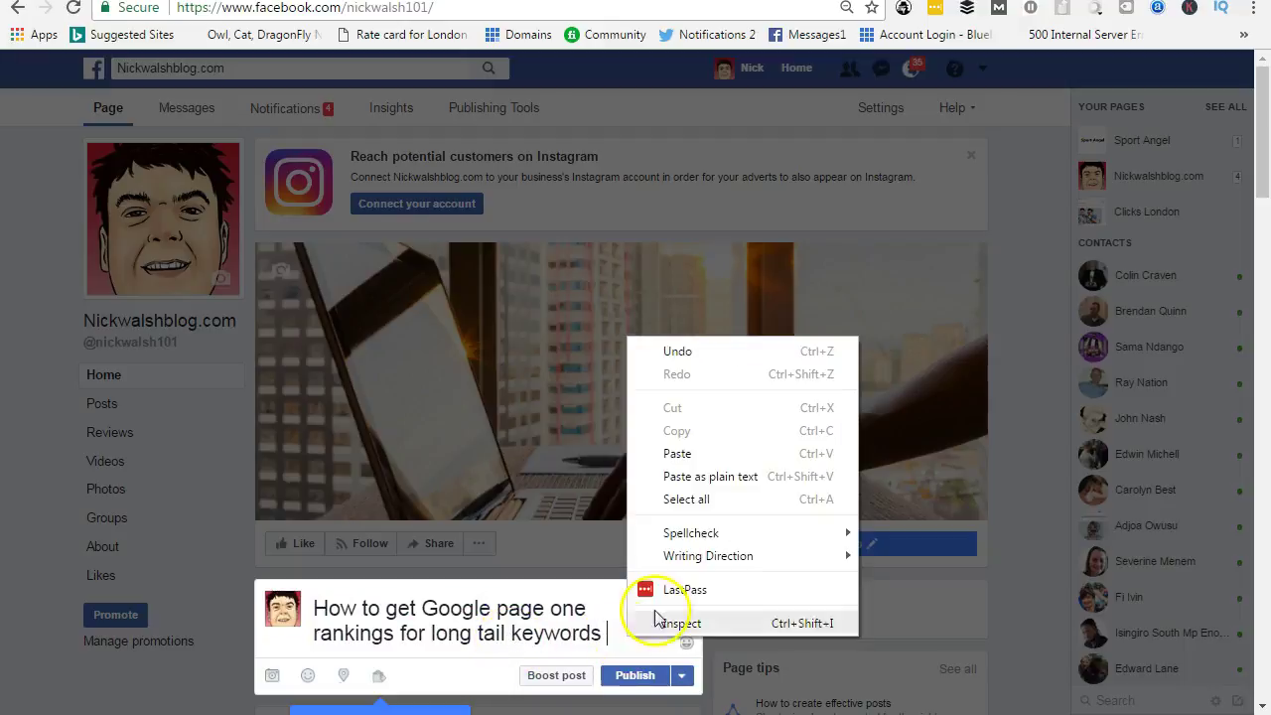
left_click(694, 370)
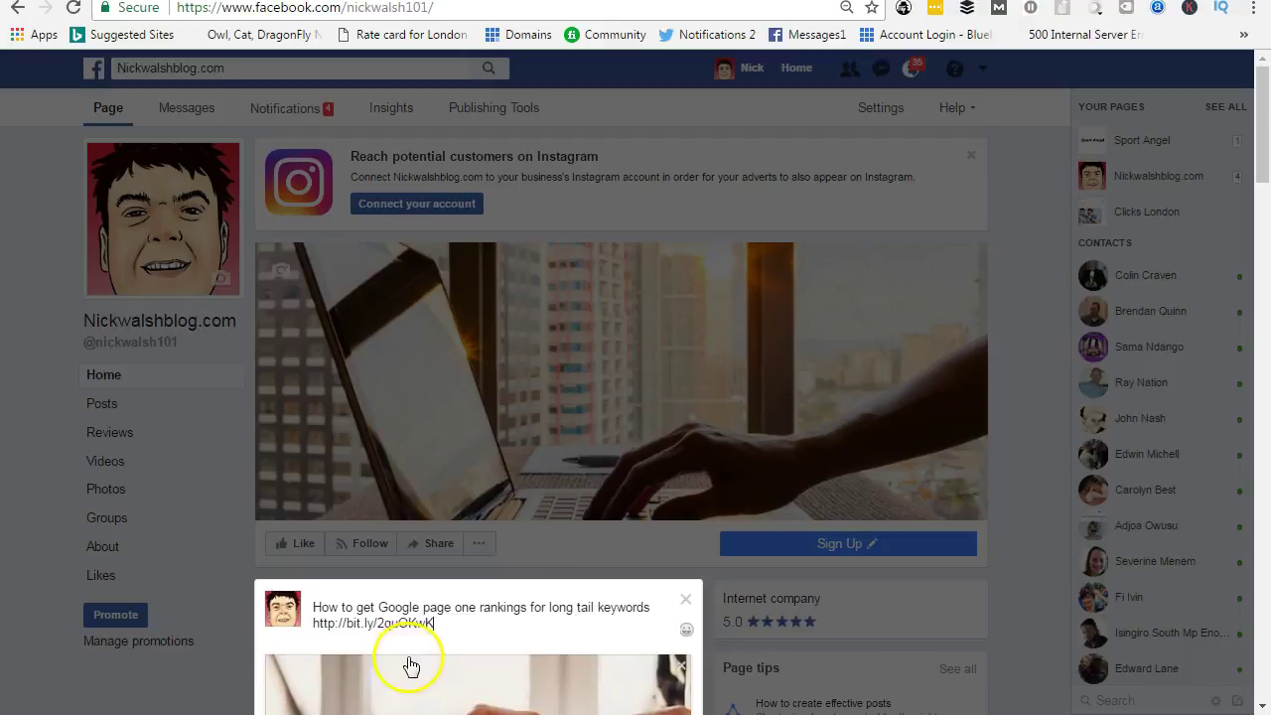
- Publish the long tail keywords post and check its link preview
scroll(433, 657, "down", 1)
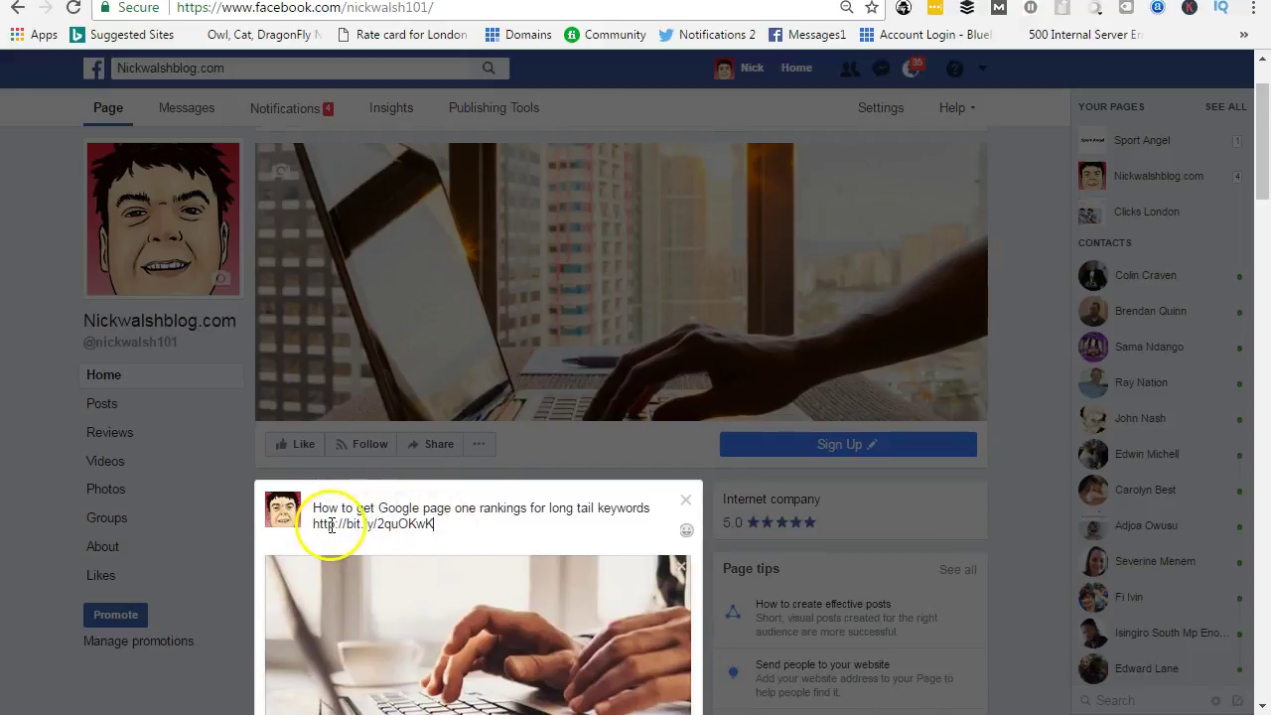
scroll(404, 534, "down", 3)
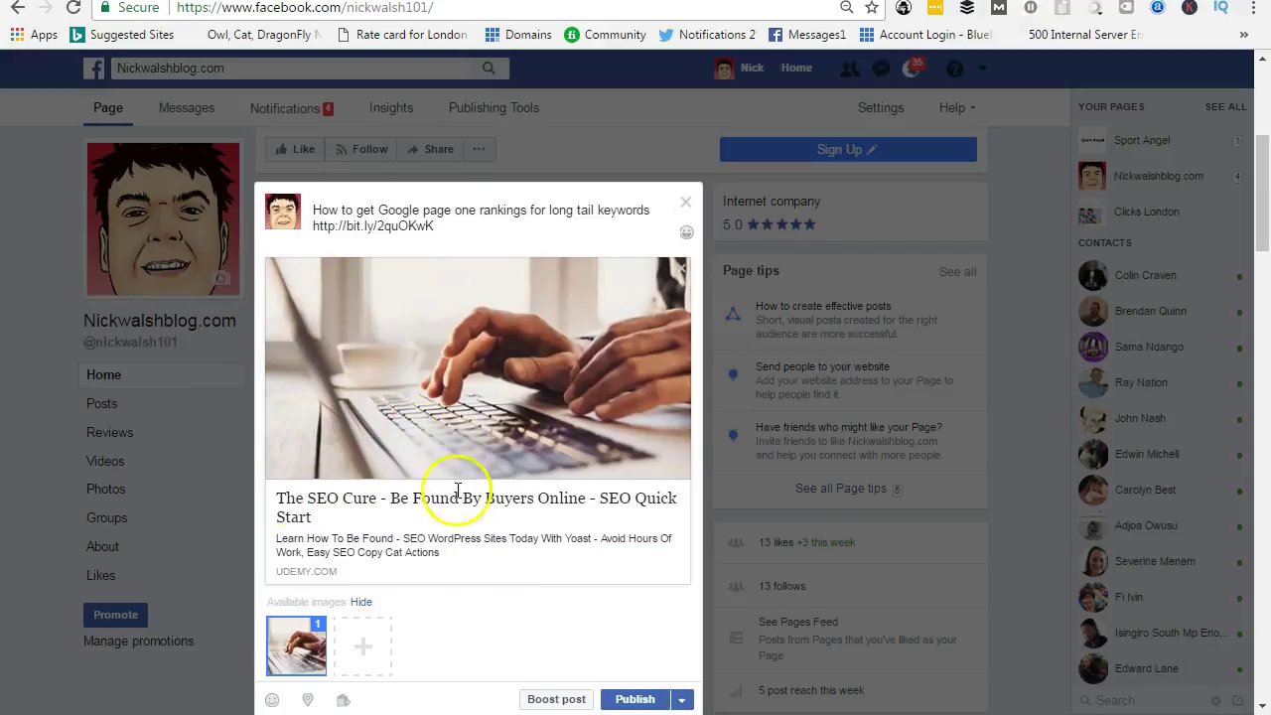
left_click(619, 699)
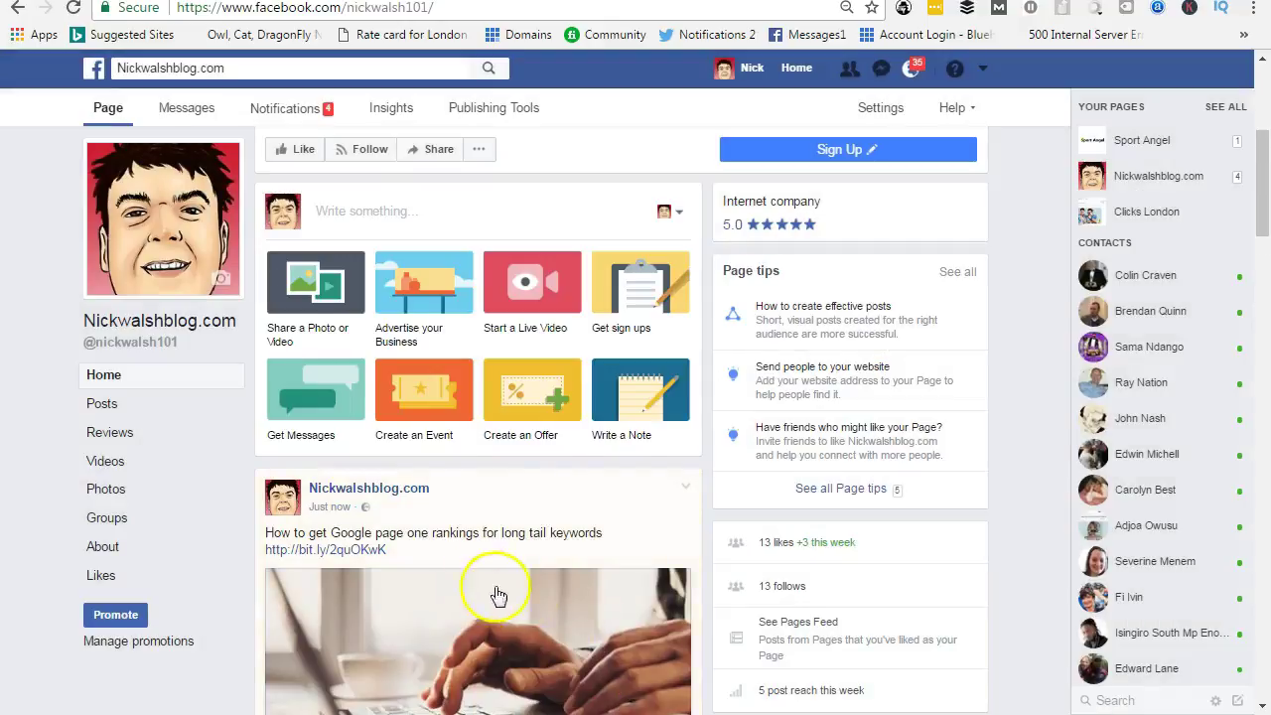
scroll(377, 567, "down", 3)
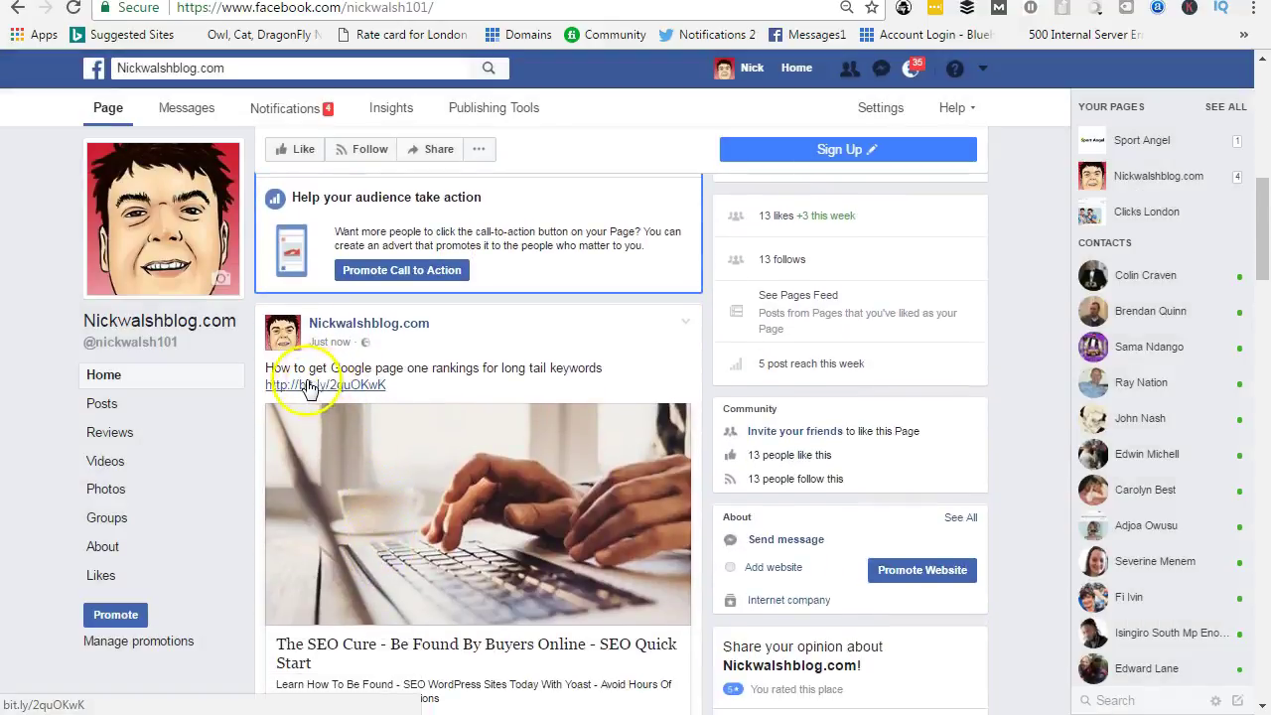
scroll(456, 372, "down", 1)
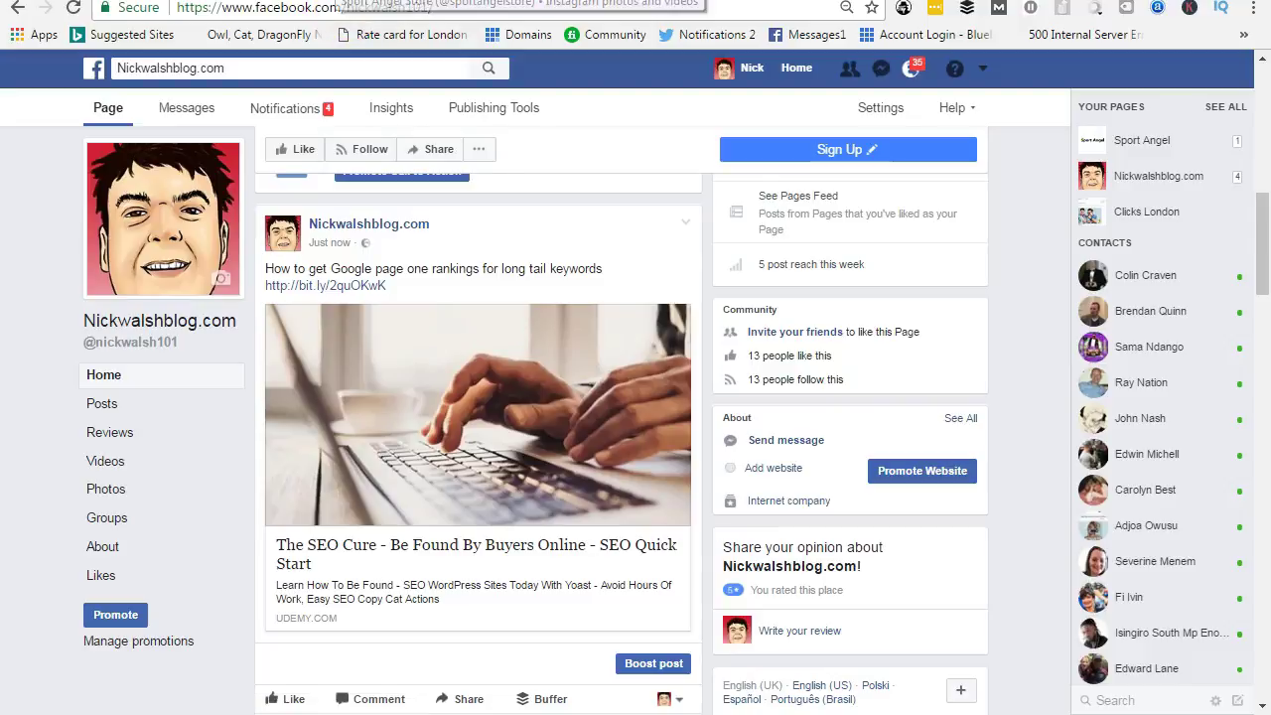
- Bring up the Sport Angel Store Instagram profile tab
left_click(368, 0)
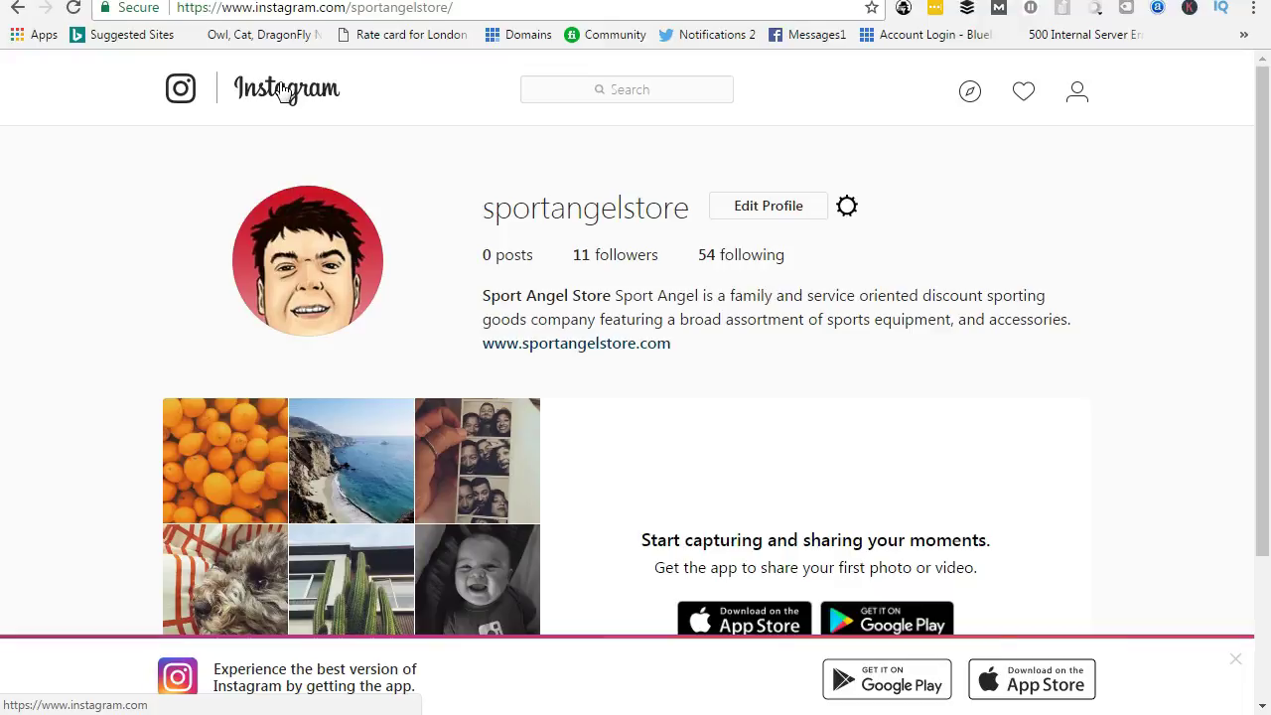
left_click(368, 10)
- Try pinning 'the seo cure.jpg' with the bit.ly link to Learn Wordpress, then dismiss the spam warning
type("pin")
key("Return")
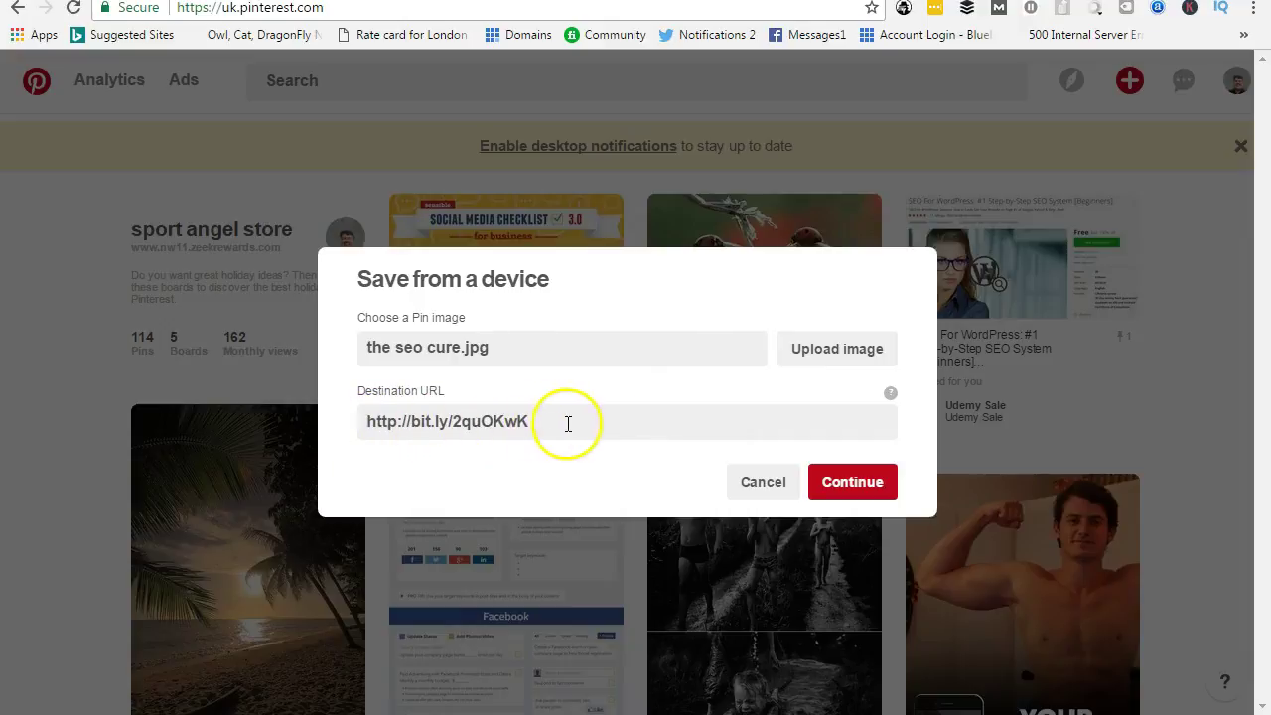
left_click(839, 479)
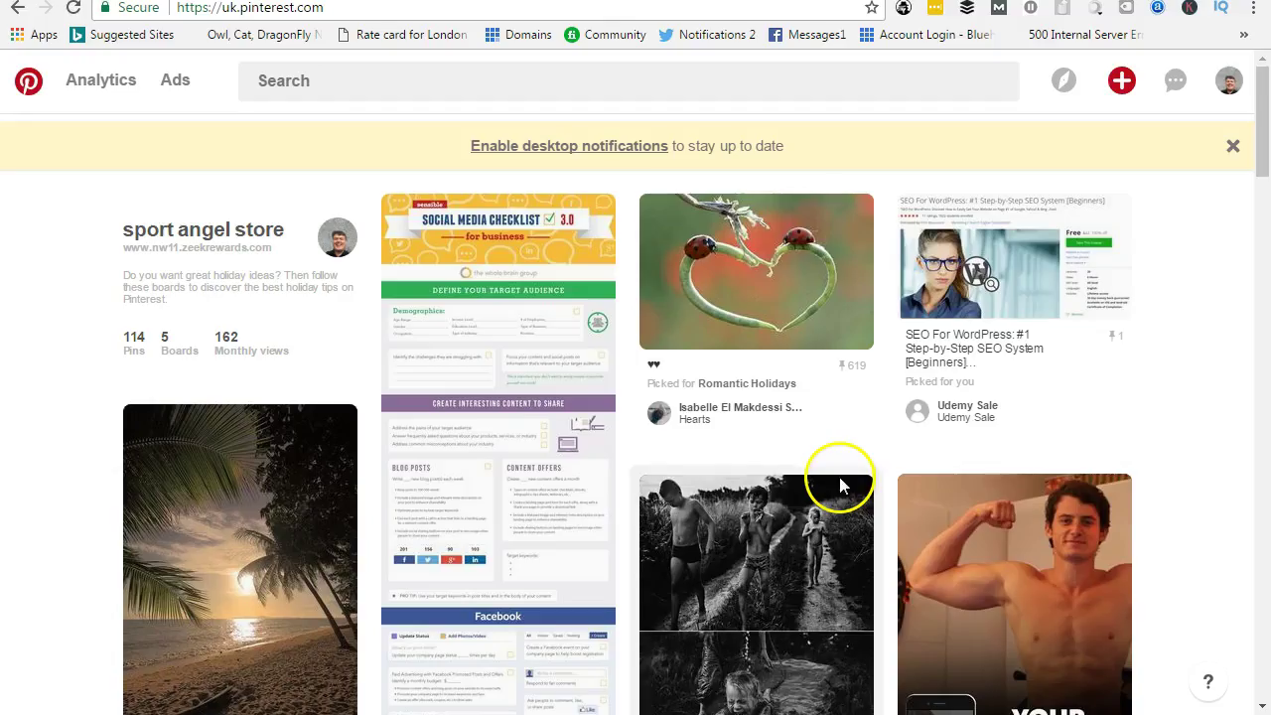
mouse_move(870, 311)
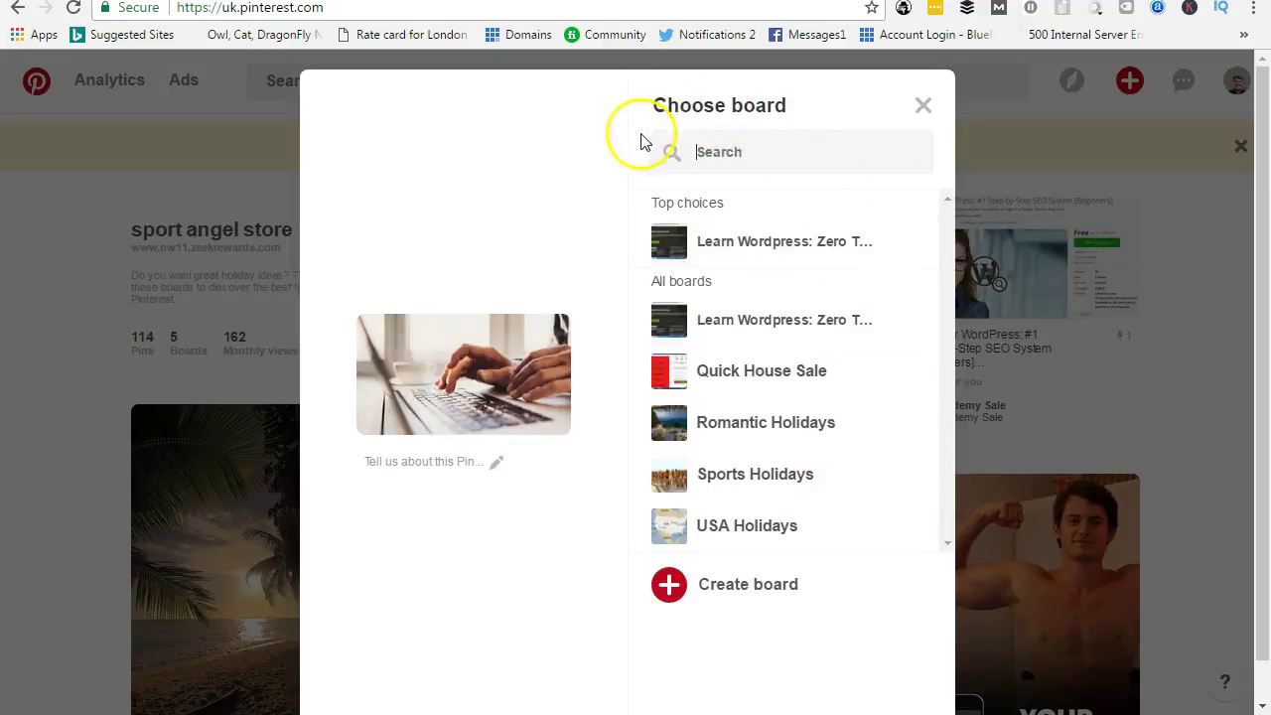
mouse_move(752, 235)
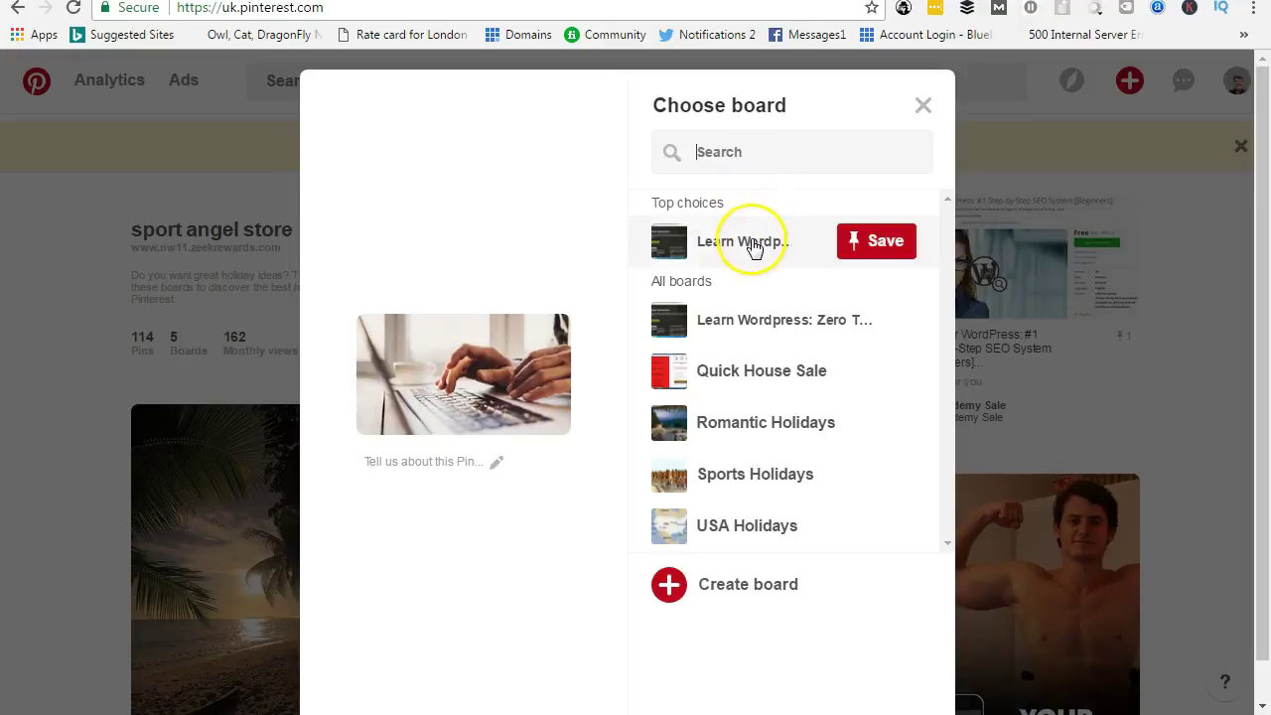
left_click(752, 255)
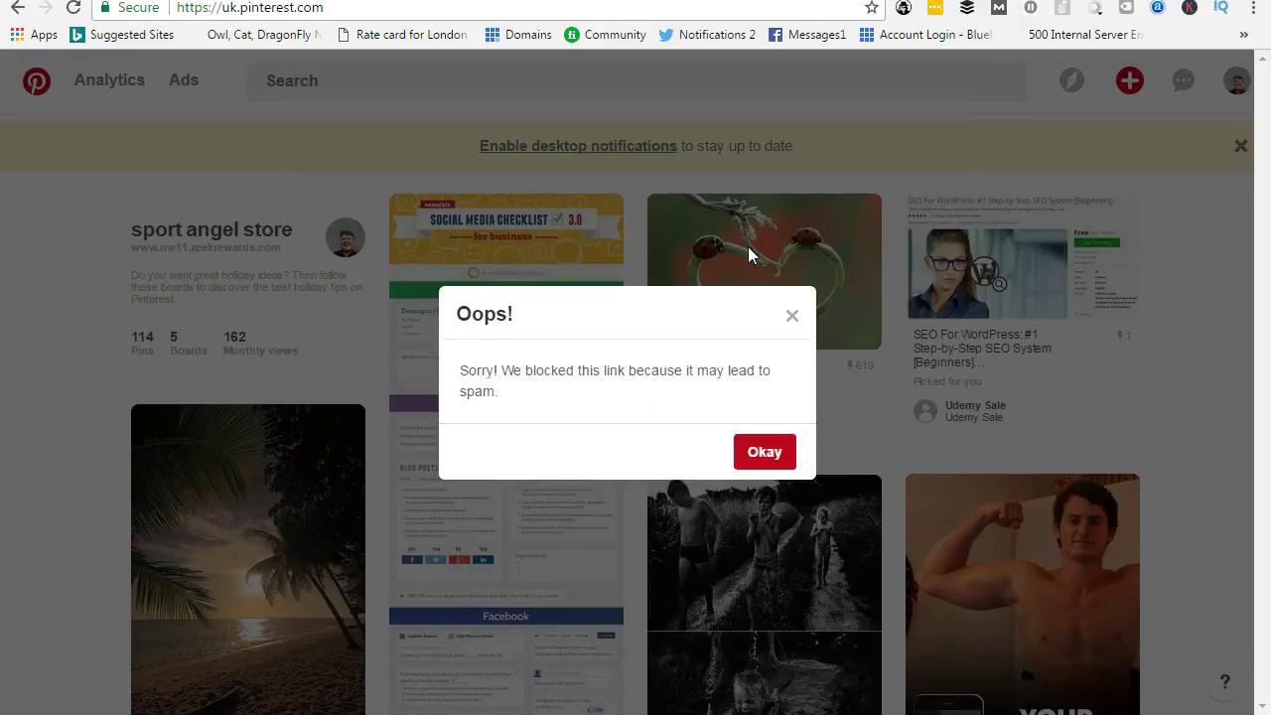
left_click(757, 452)
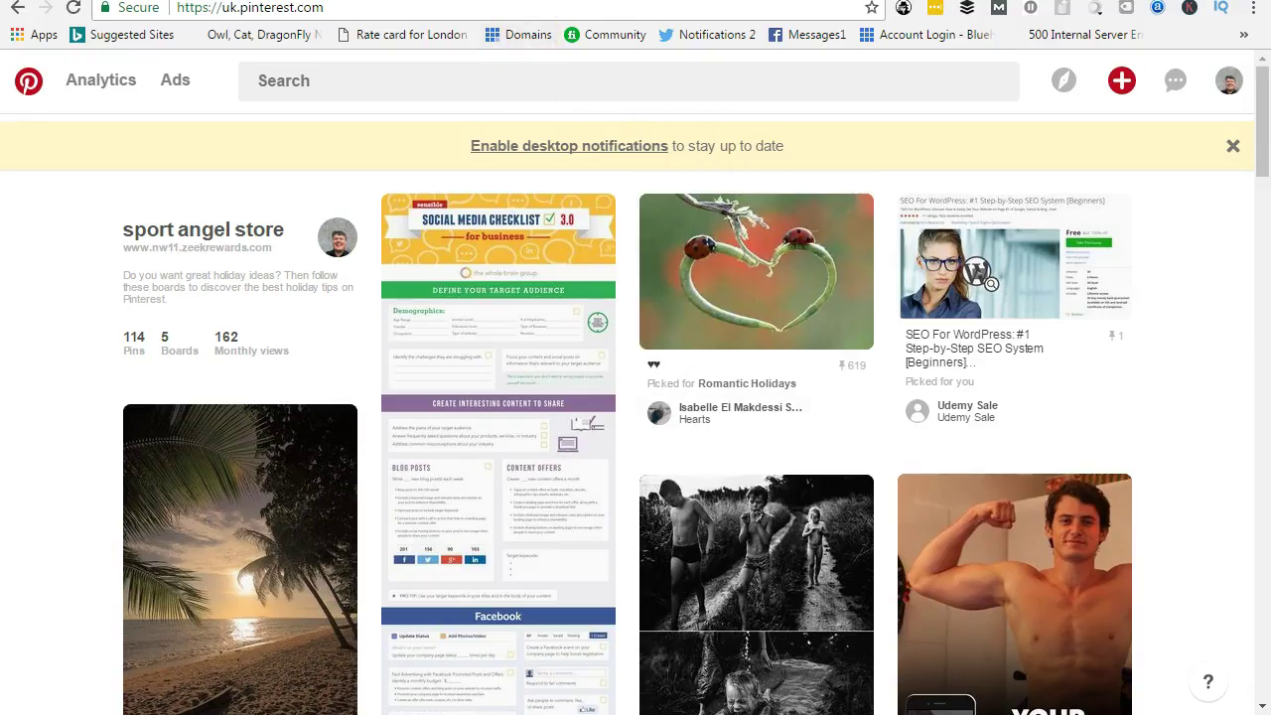
- Play the 'SEO - Long Tail Keywords' video and scroll to the description's bit.ly course link
left_click(742, 434)
key("ctrl+Tab")
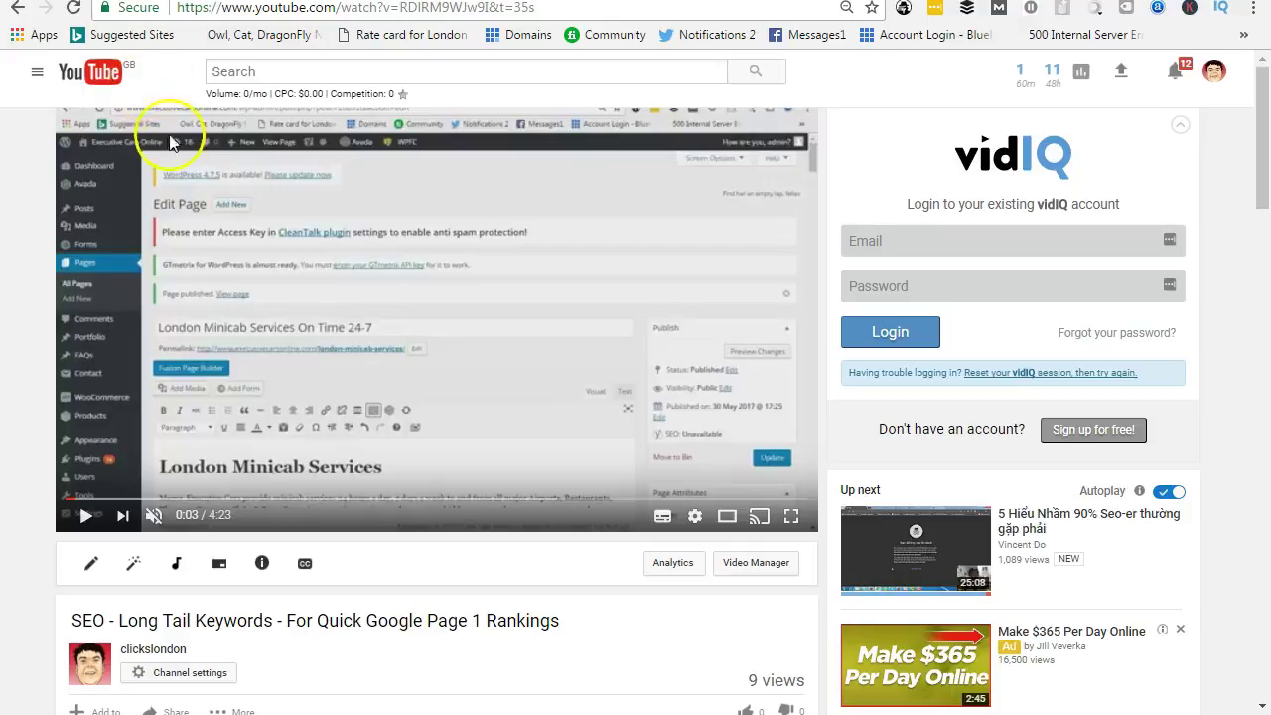
scroll(164, 604, "down", 2)
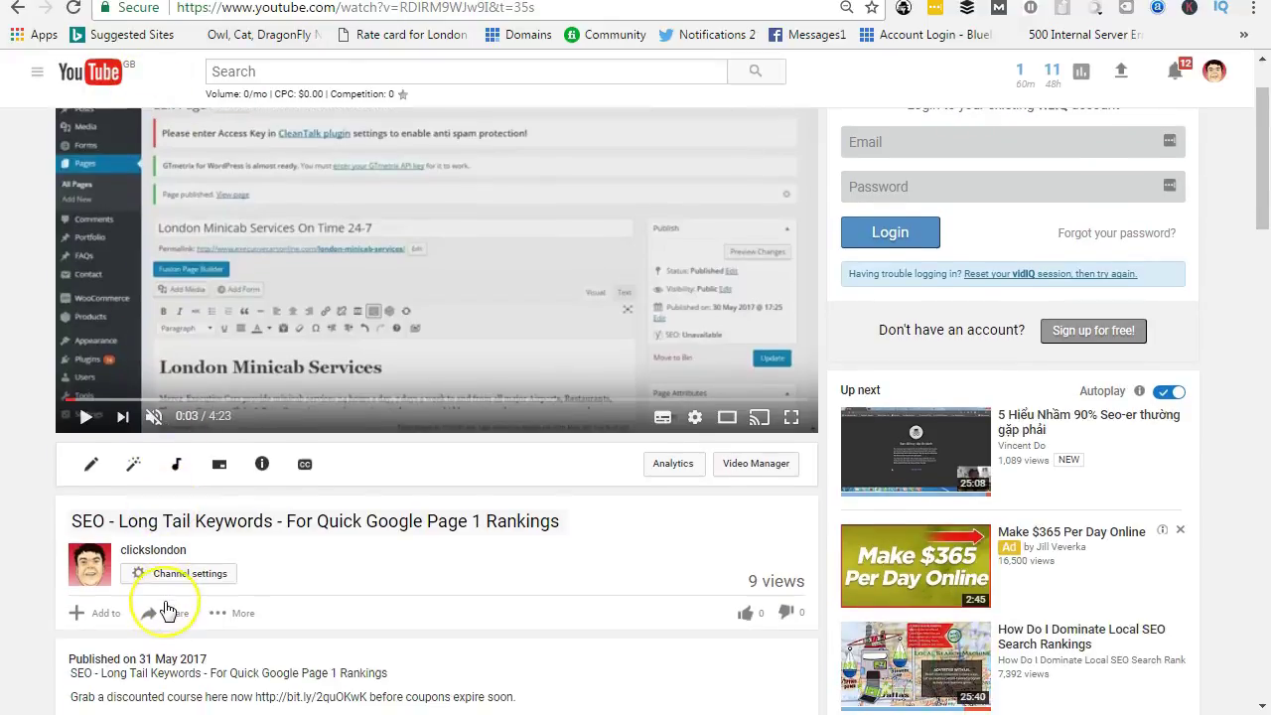
scroll(169, 610, "down", 1)
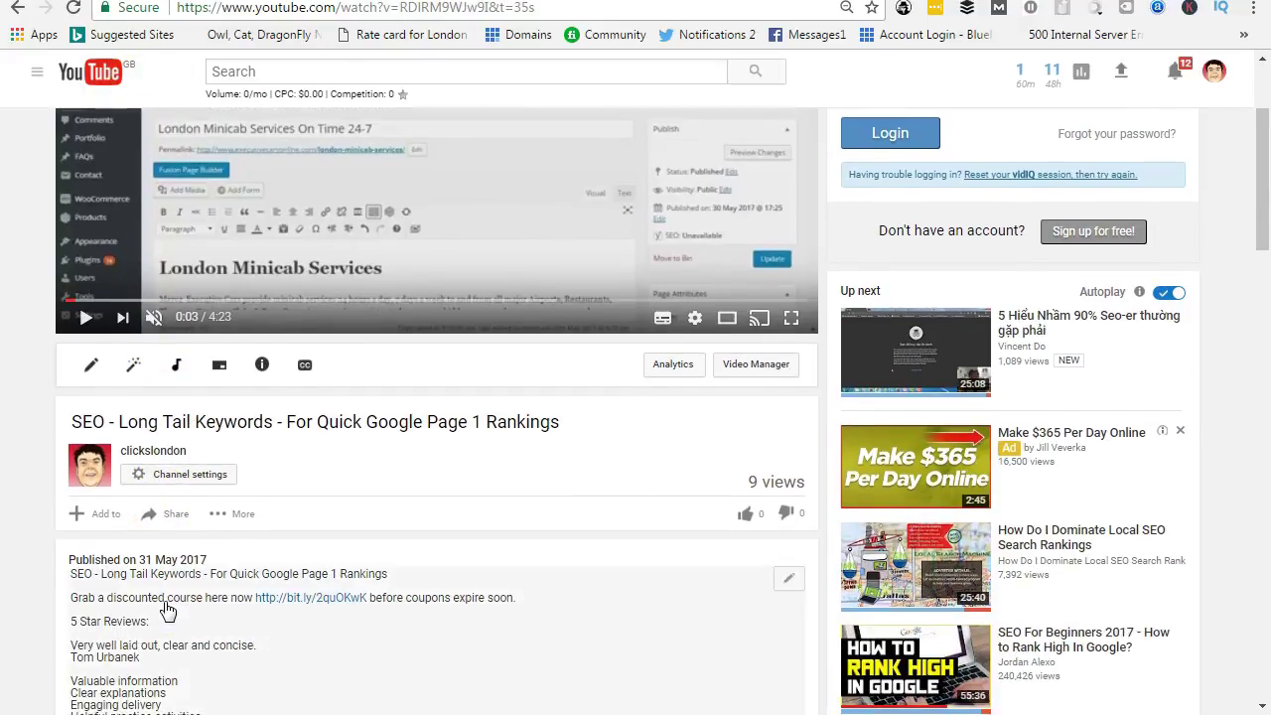
scroll(179, 558, "up", 2)
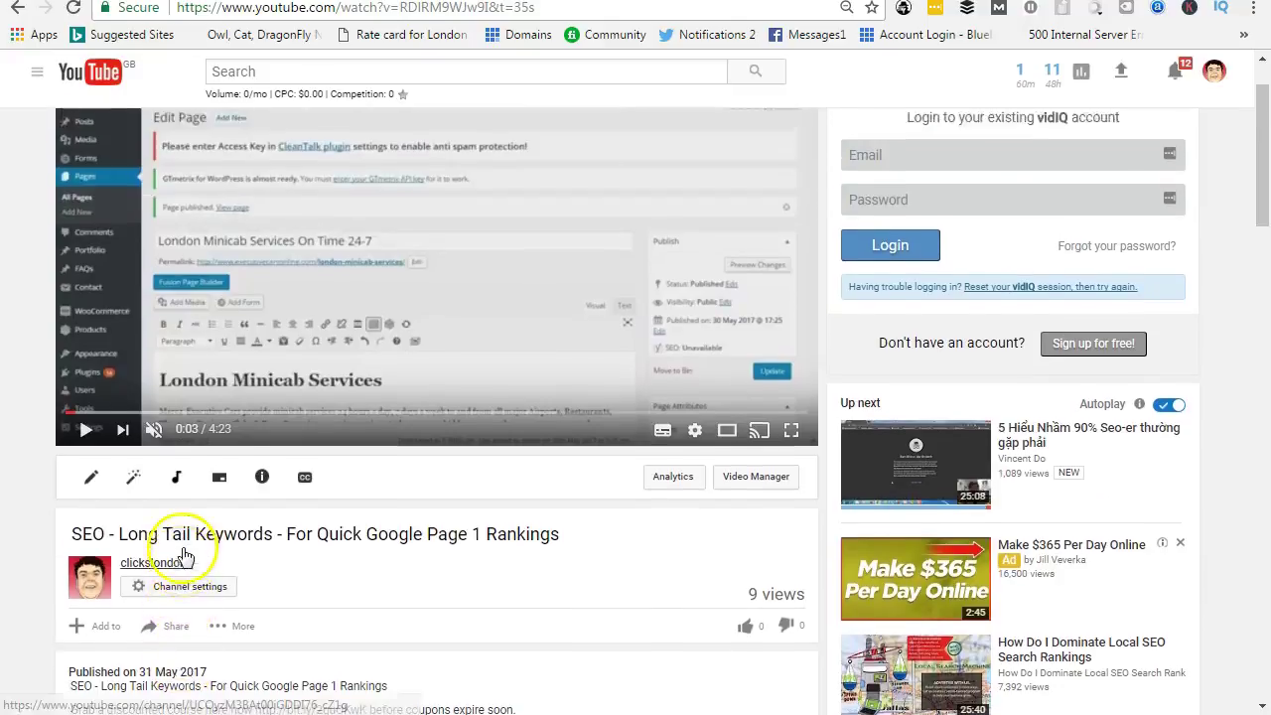
left_click(190, 544)
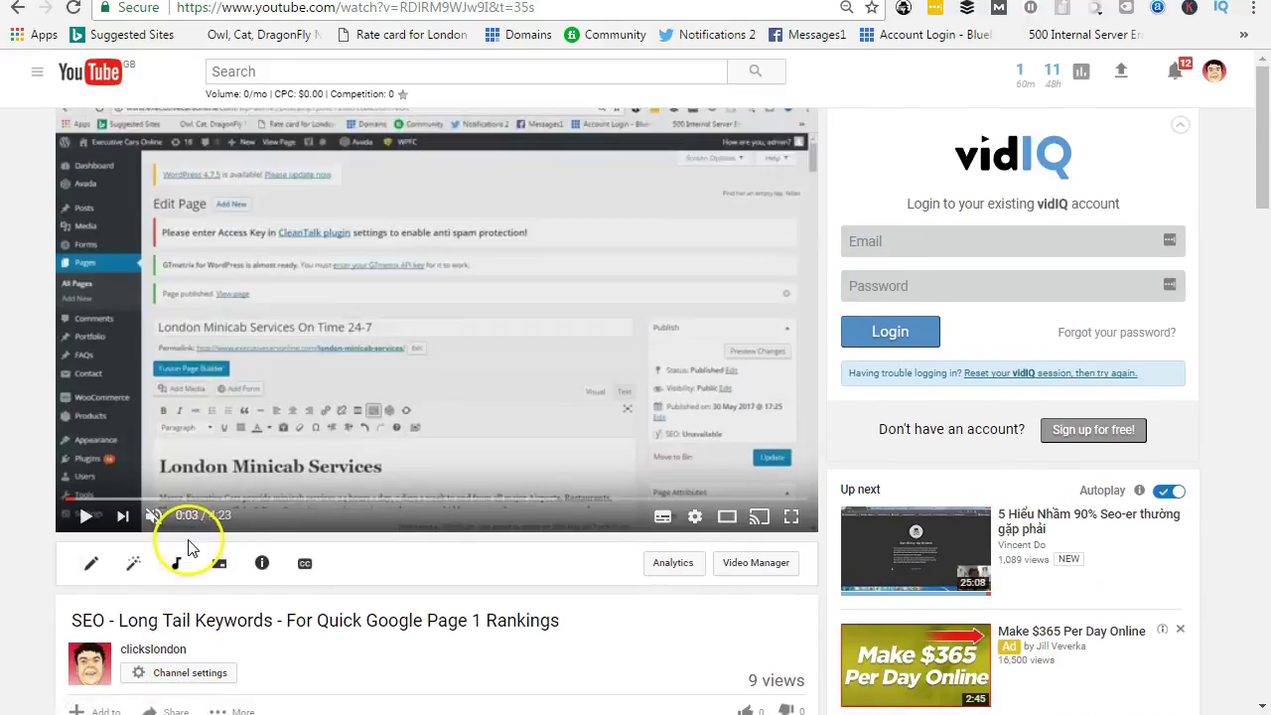
left_click(176, 328)
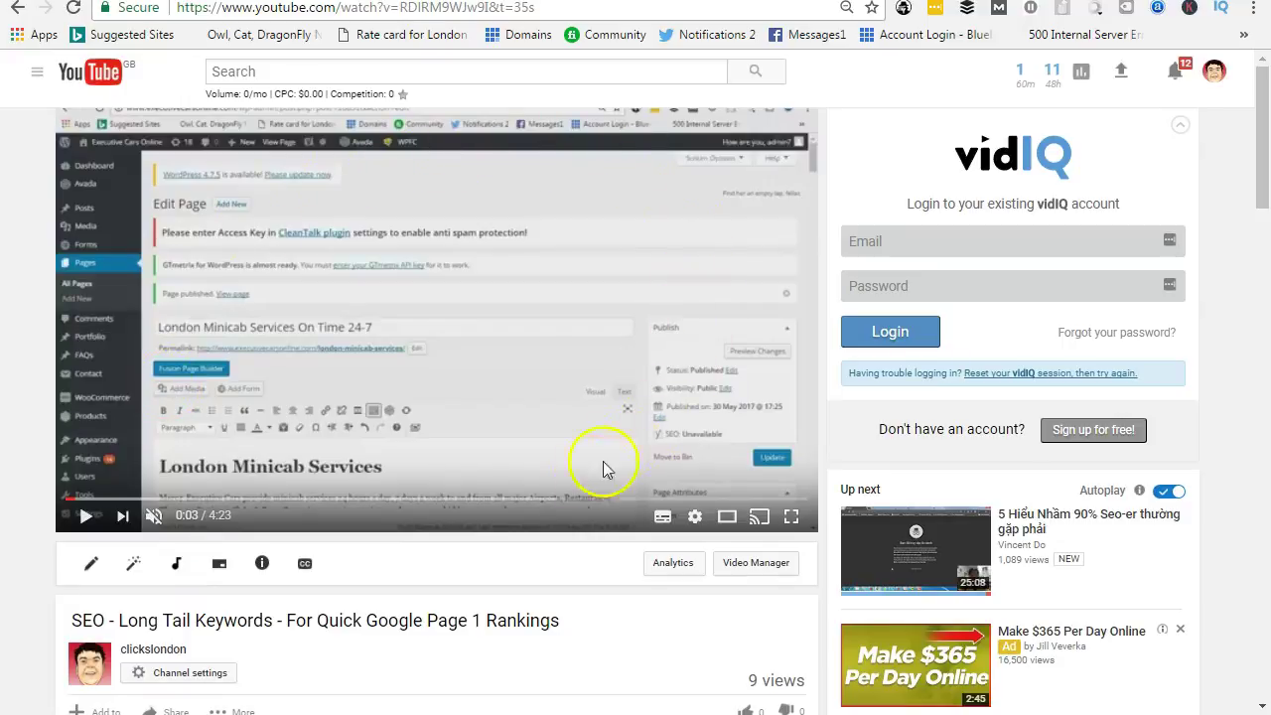
scroll(471, 530, "down", 3)
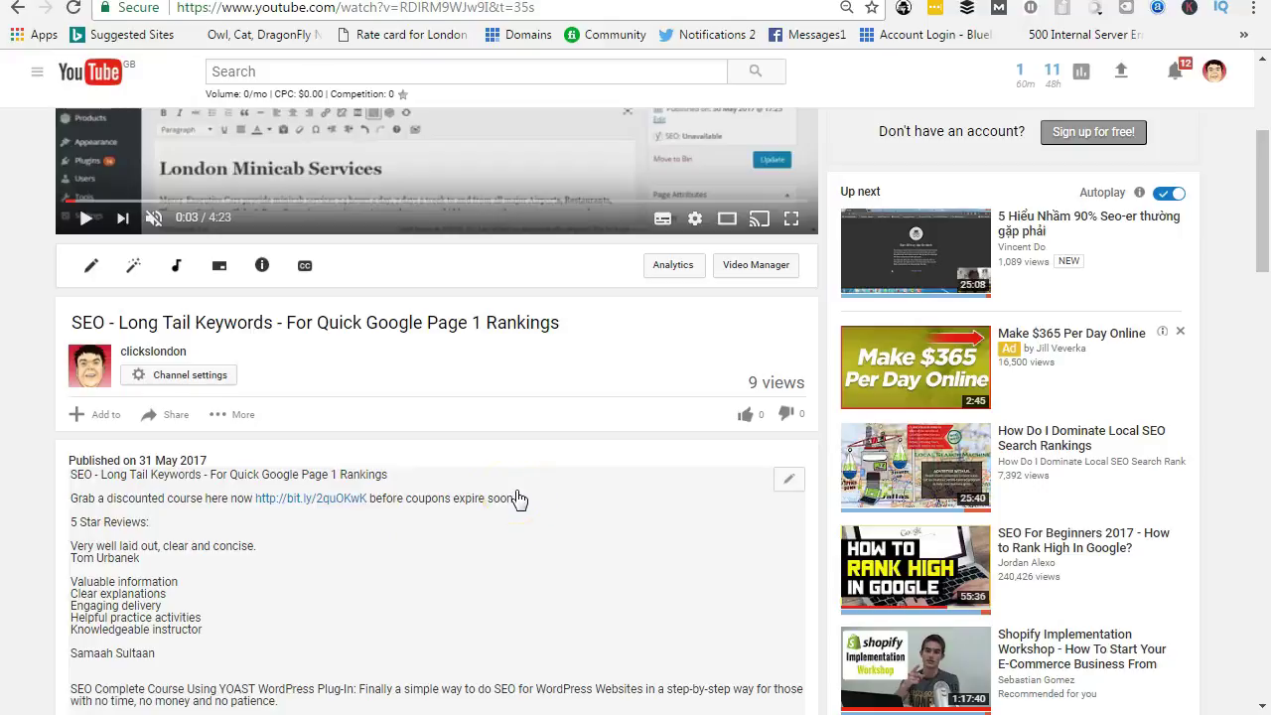
scroll(518, 499, "down", 2)
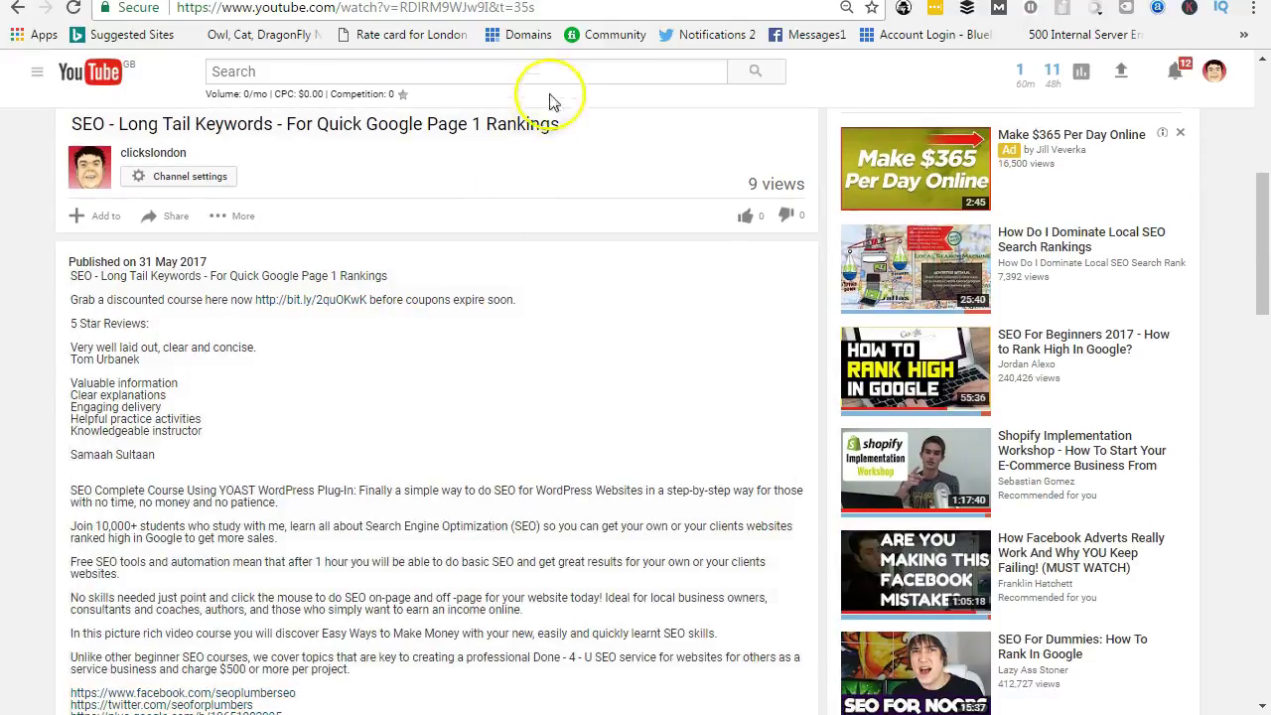
- Review the r/videos submission of the bit.ly link and tick the 'I'm not a robot' check
key("ctrl+Tab")
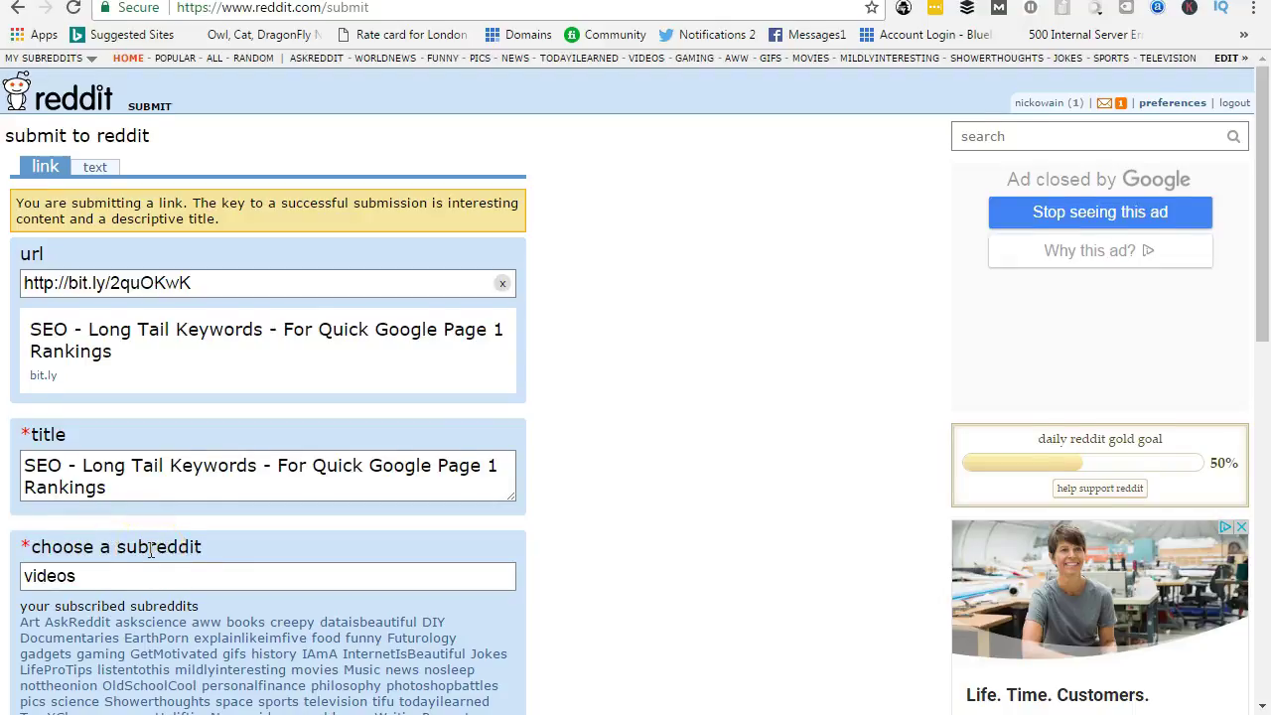
scroll(149, 551, "down", 1)
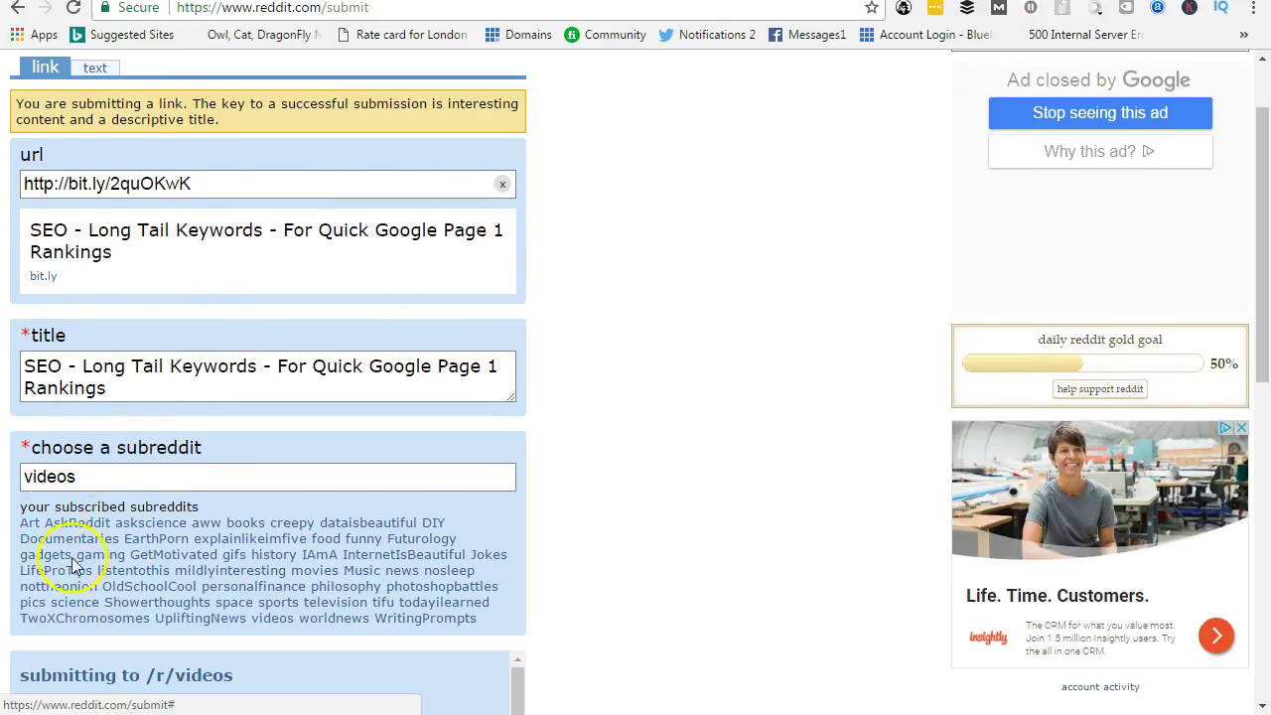
scroll(74, 536, "down", 6)
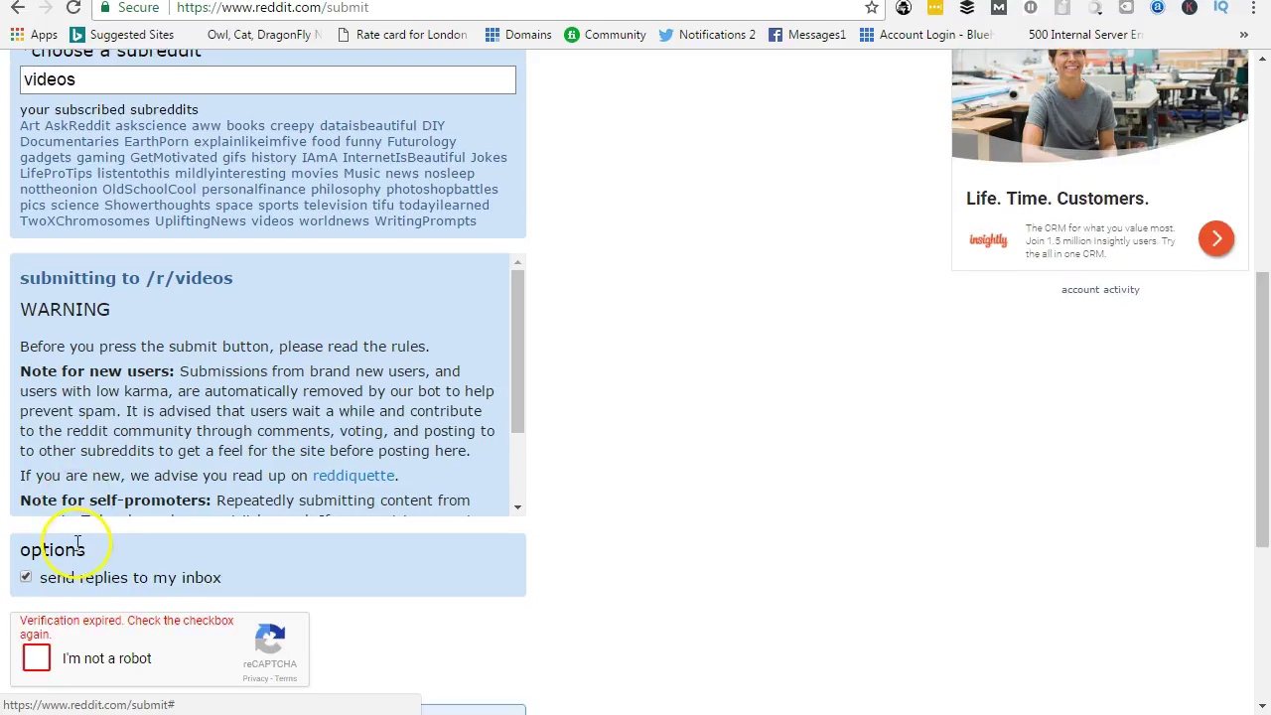
left_click(36, 450)
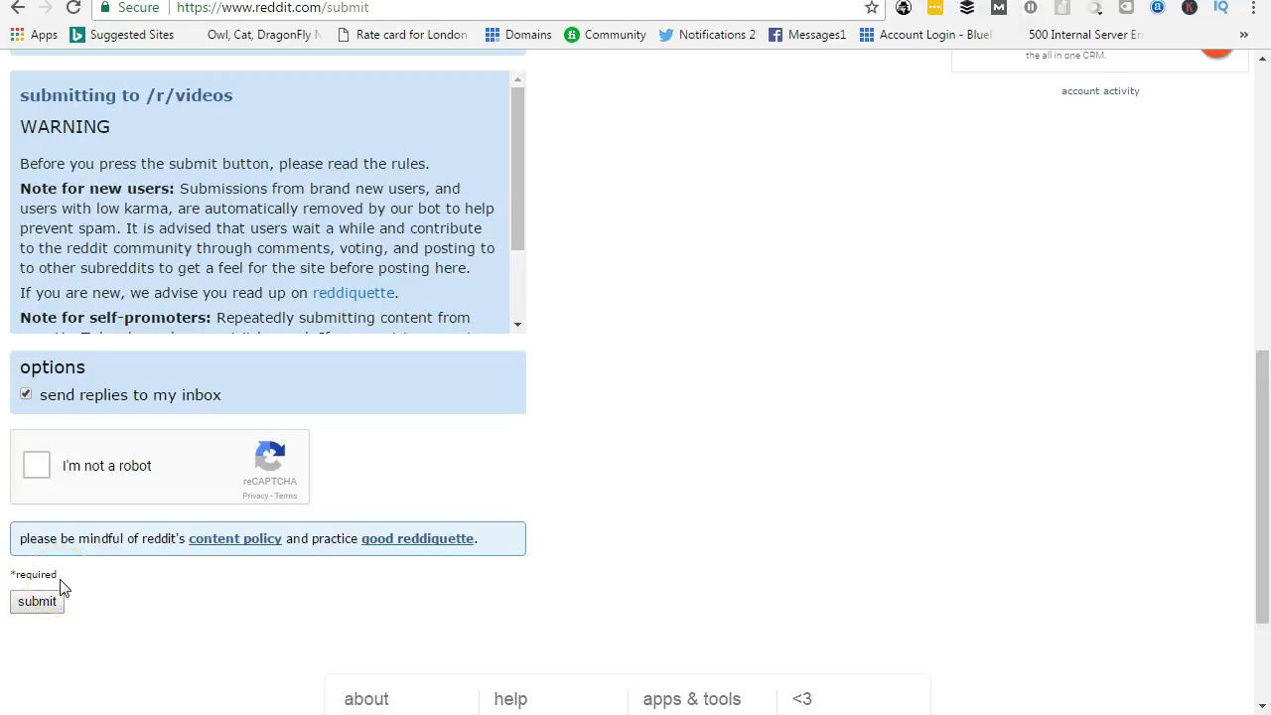
left_click(112, 335)
scroll(311, 310, "up", 3)
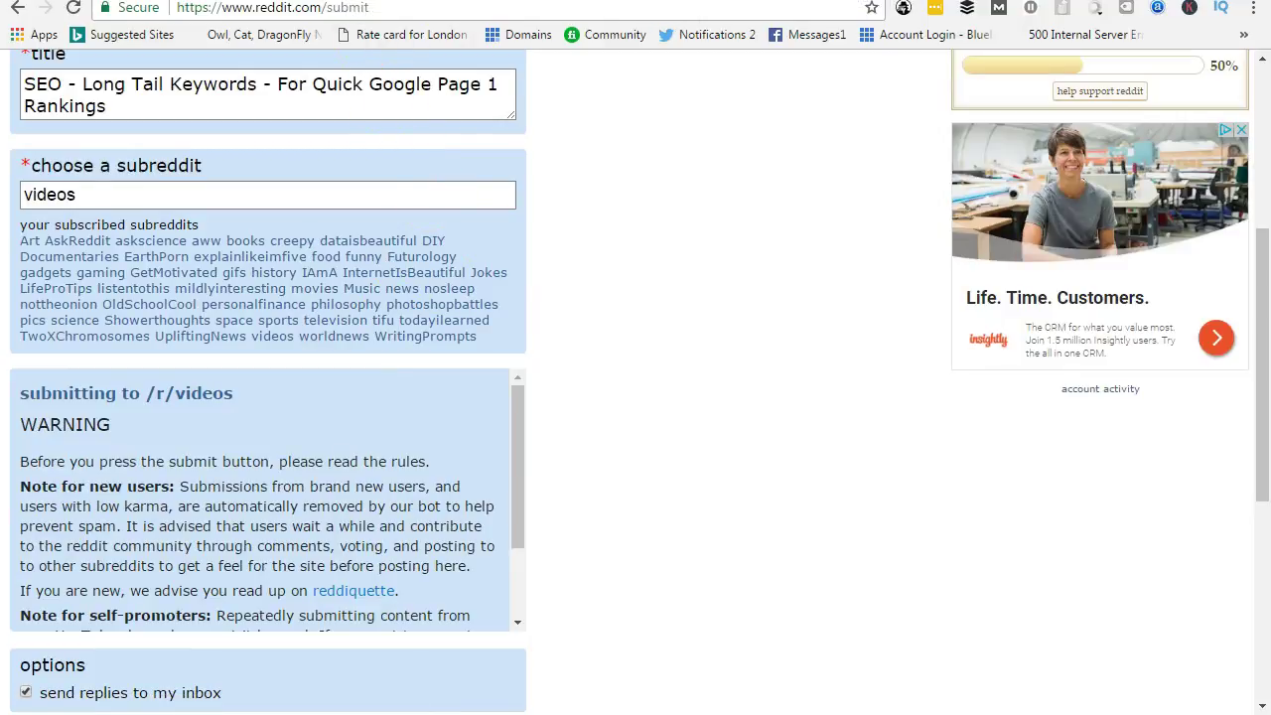
key("ctrl+Tab")
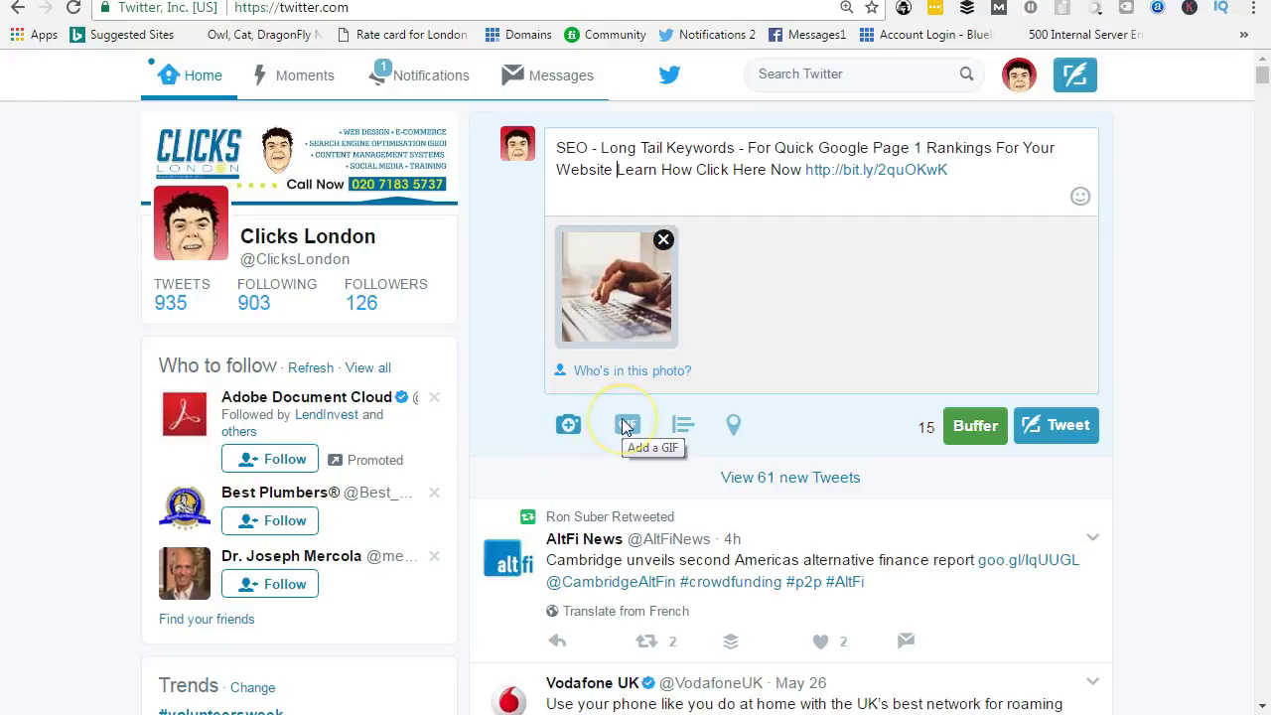
- Tweet the 'SEO - Long Tail Keywords' post with its bit.ly link and laptop photo
left_click(1058, 429)
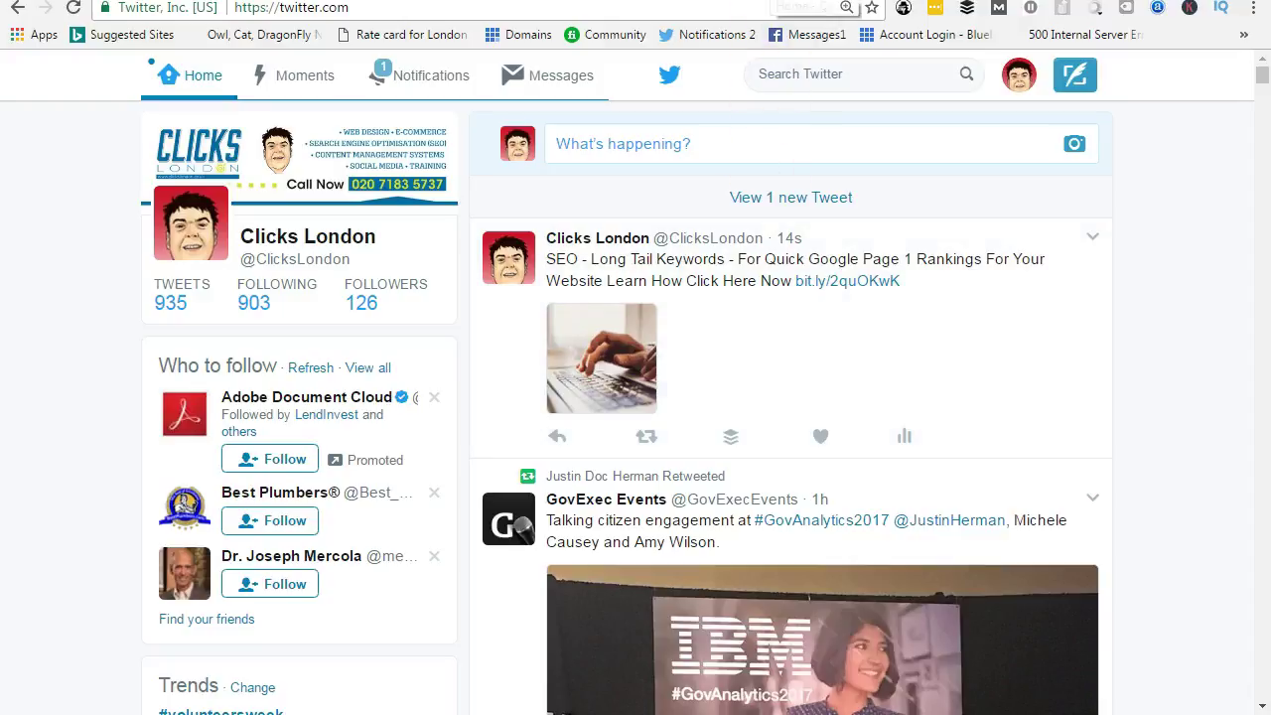
- On Quora, post the MOZ recommendation comment with the course link under the rank-checker answer
left_click(775, 1)
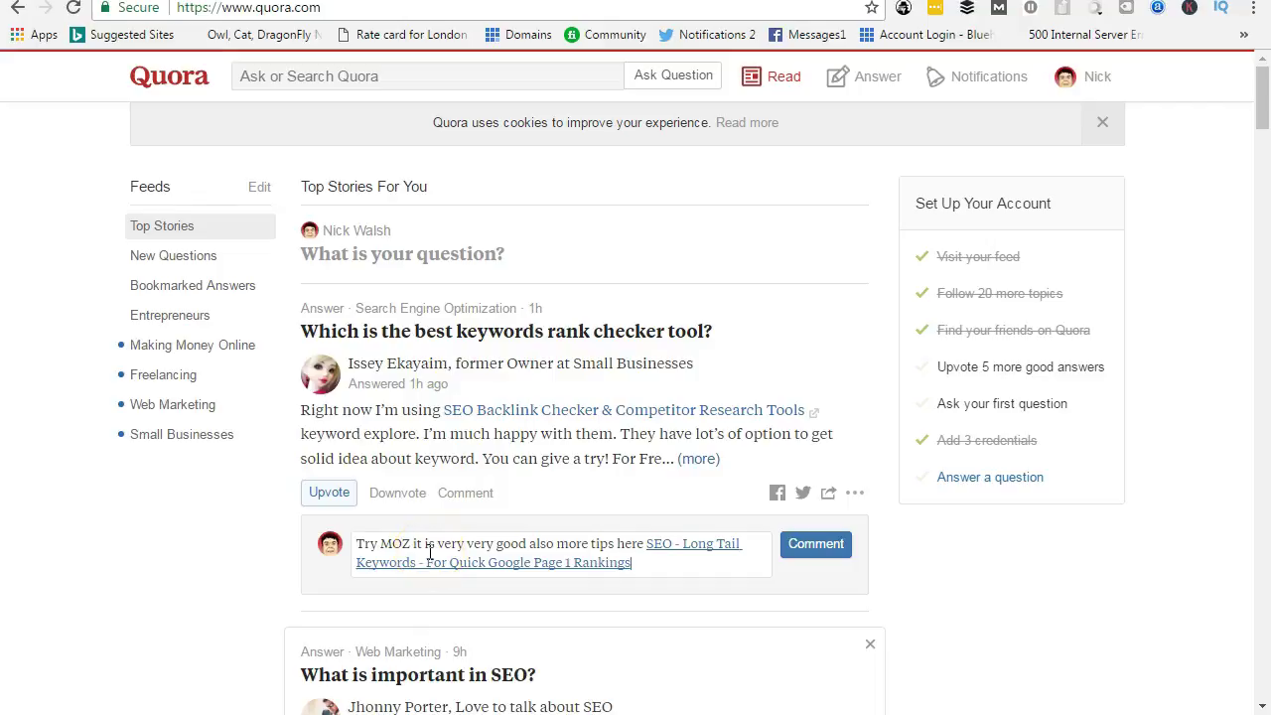
mouse_move(363, 348)
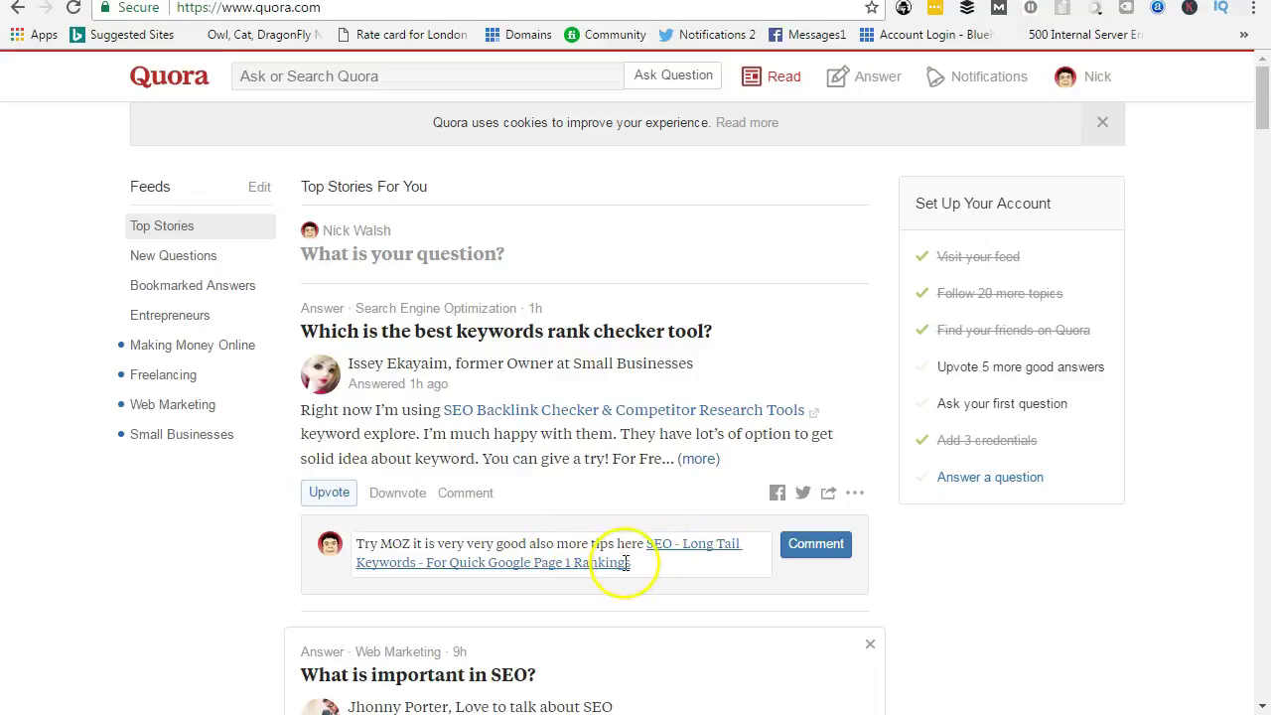
left_click(818, 548)
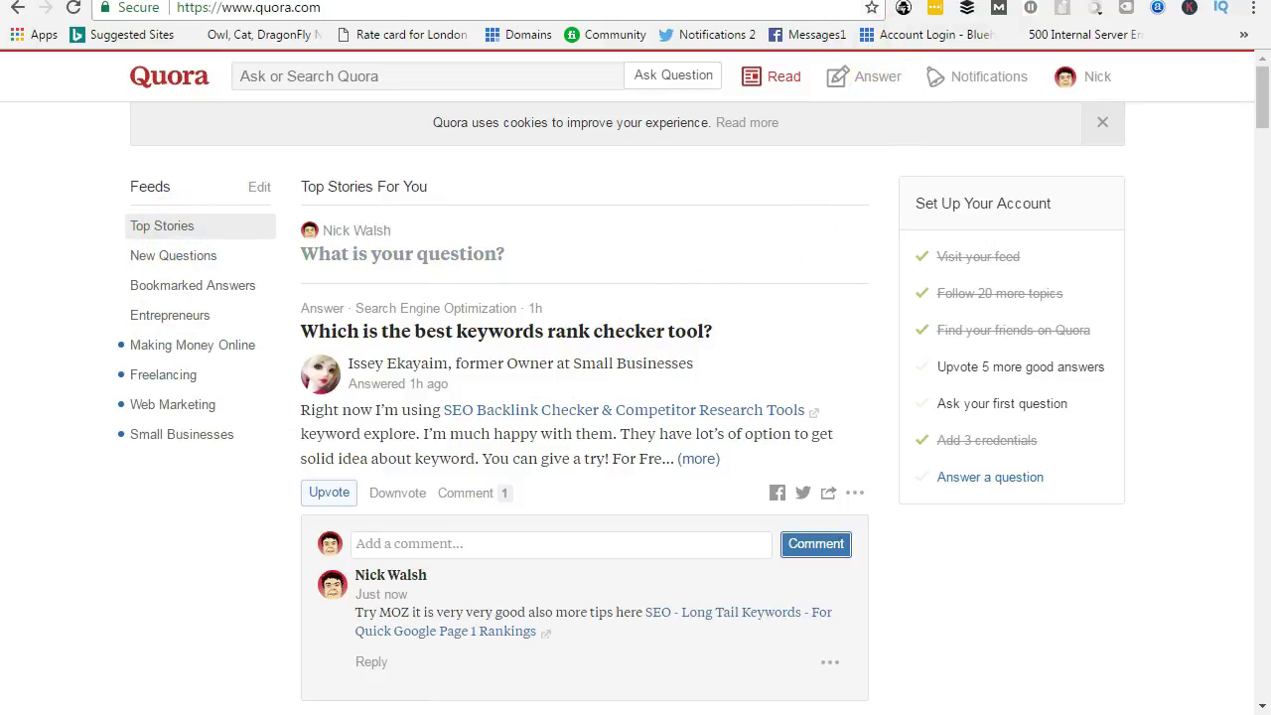
left_click(874, 0)
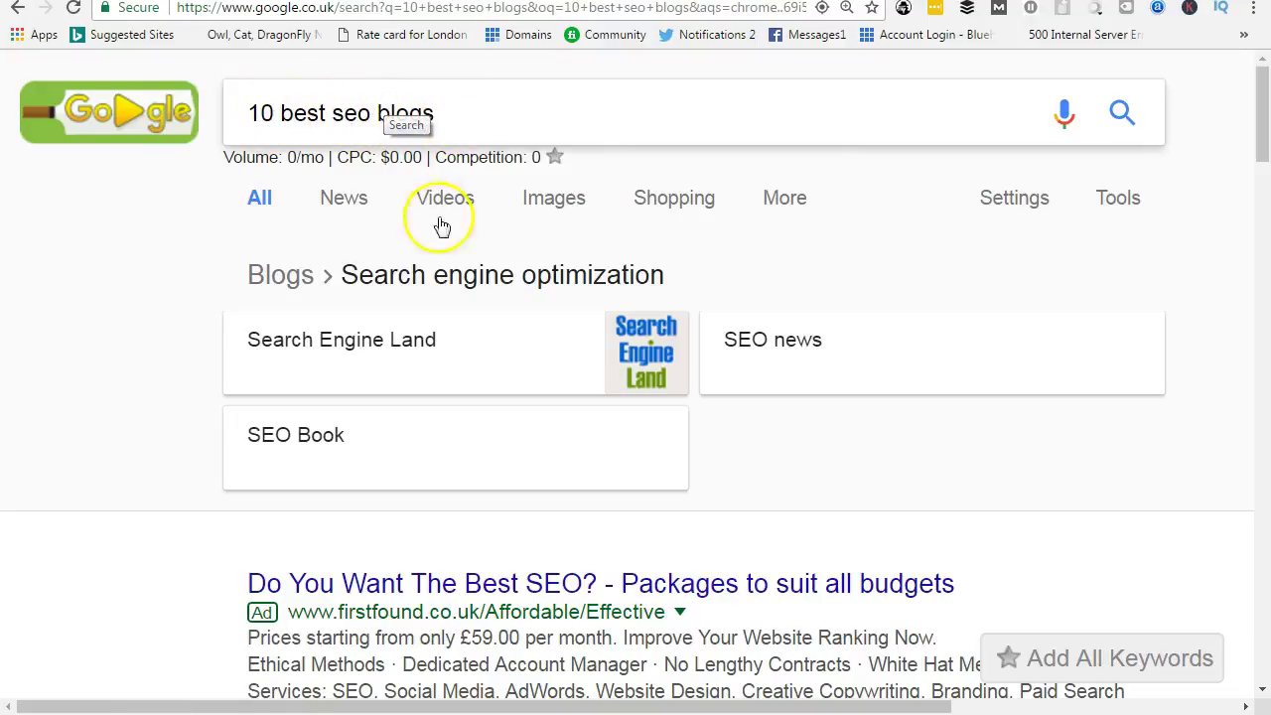
- Open Feedspot's Top SEO Blogs list from the '10 best seo blogs' results and close its email popup
scroll(386, 502, "down", 1)
scroll(386, 502, "down", 6)
scroll(384, 493, "down", 3)
left_click(500, 203)
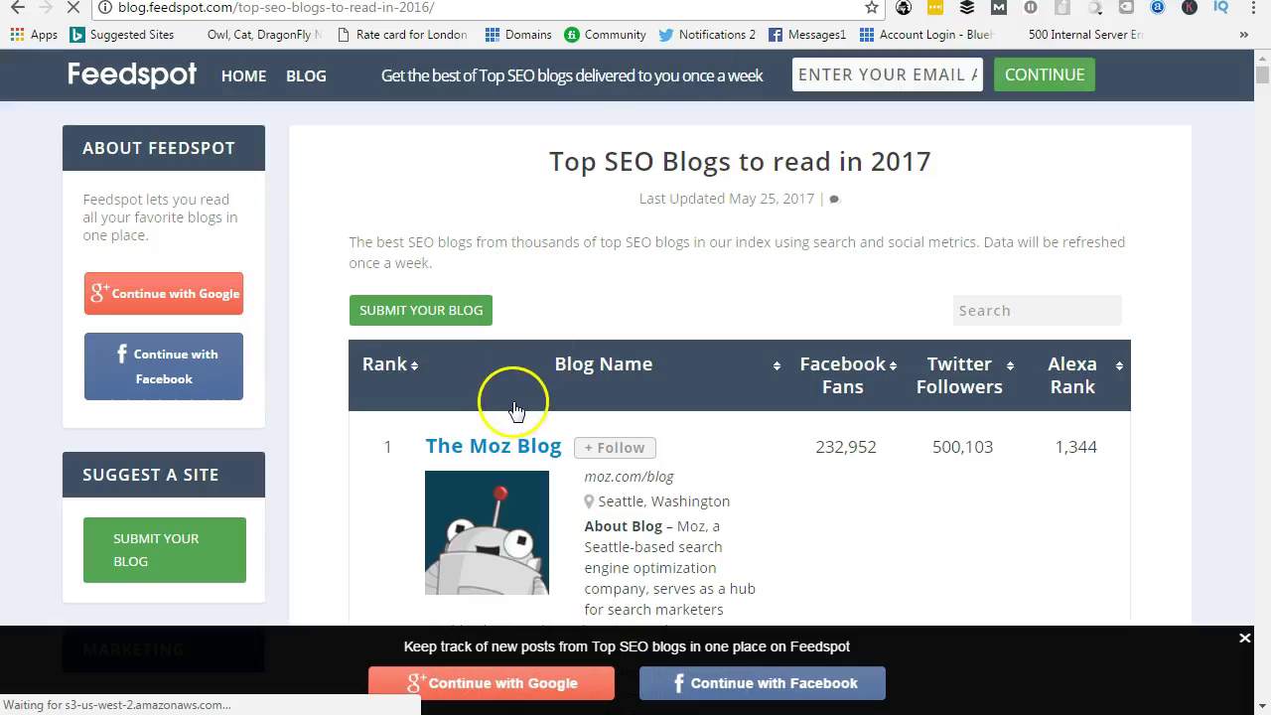
scroll(514, 410, "down", 8)
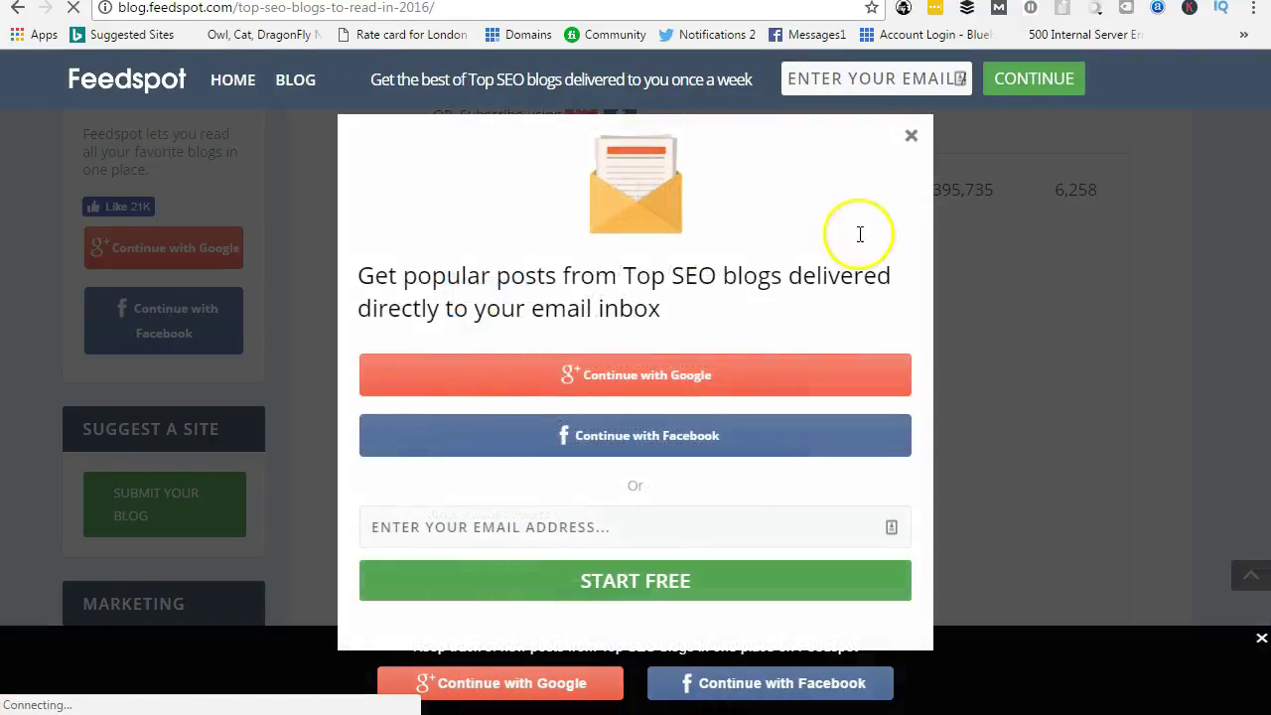
left_click(911, 135)
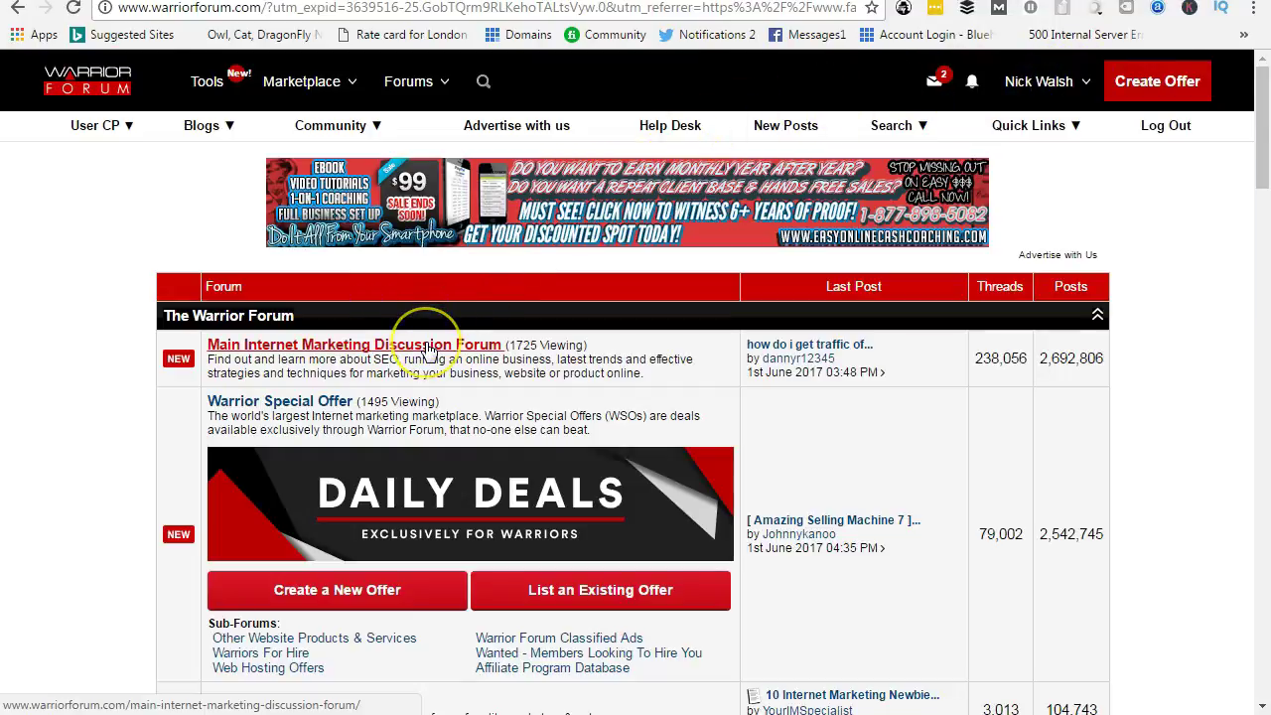
- Enter Warrior Forum's 'Main Internet Marketing Discussion Forum'
left_click(429, 346)
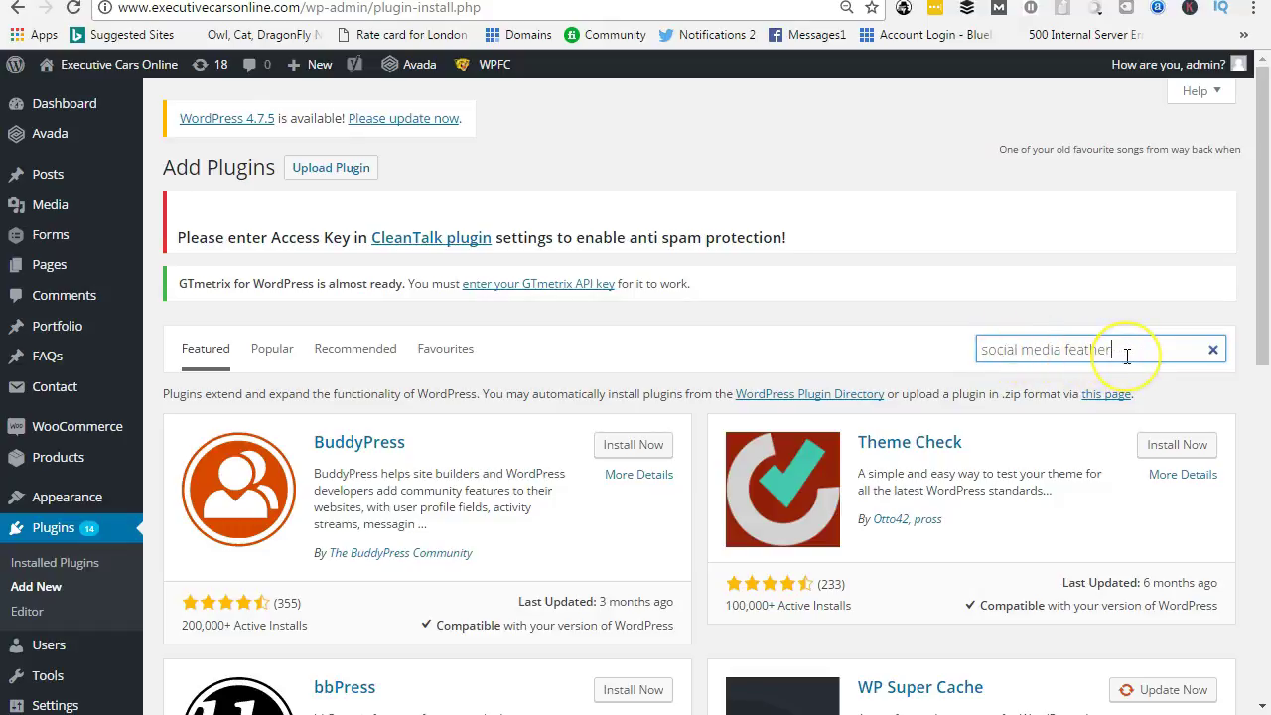
- Search the plugin directory for 'social media feather' and browse the three results
key("Return")
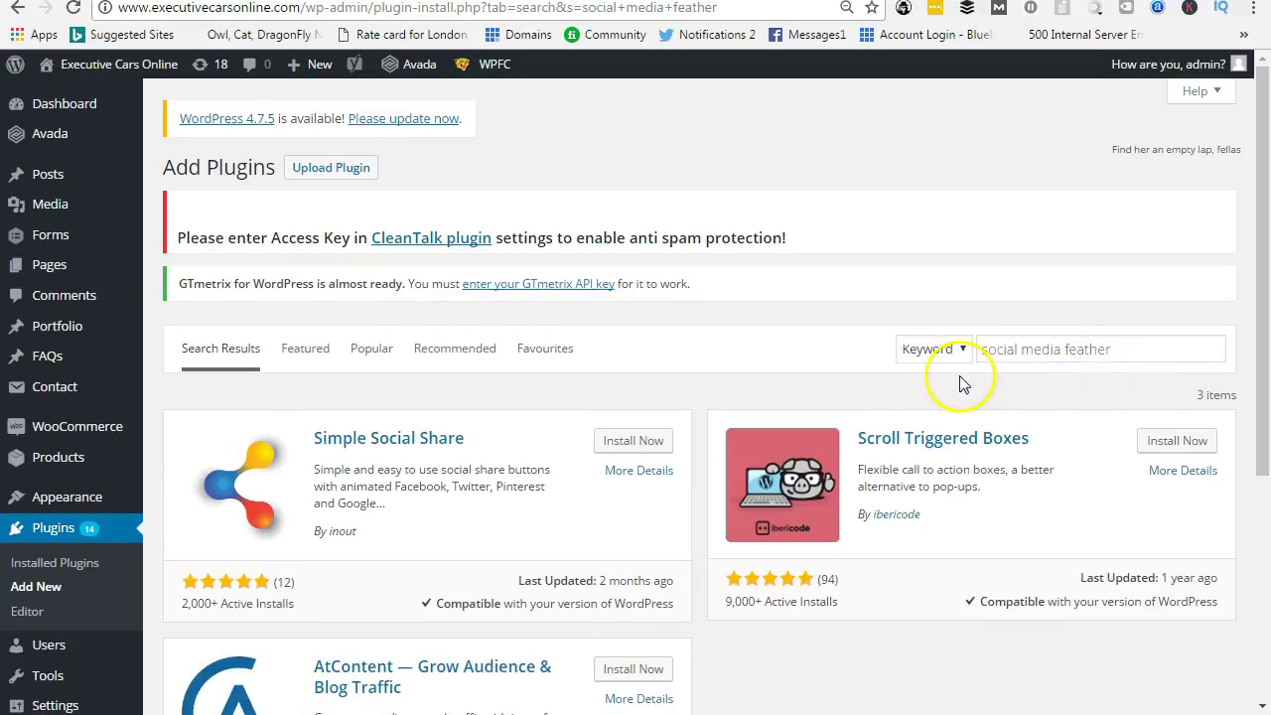
scroll(934, 387, "down", 2)
scroll(933, 387, "down", 2)
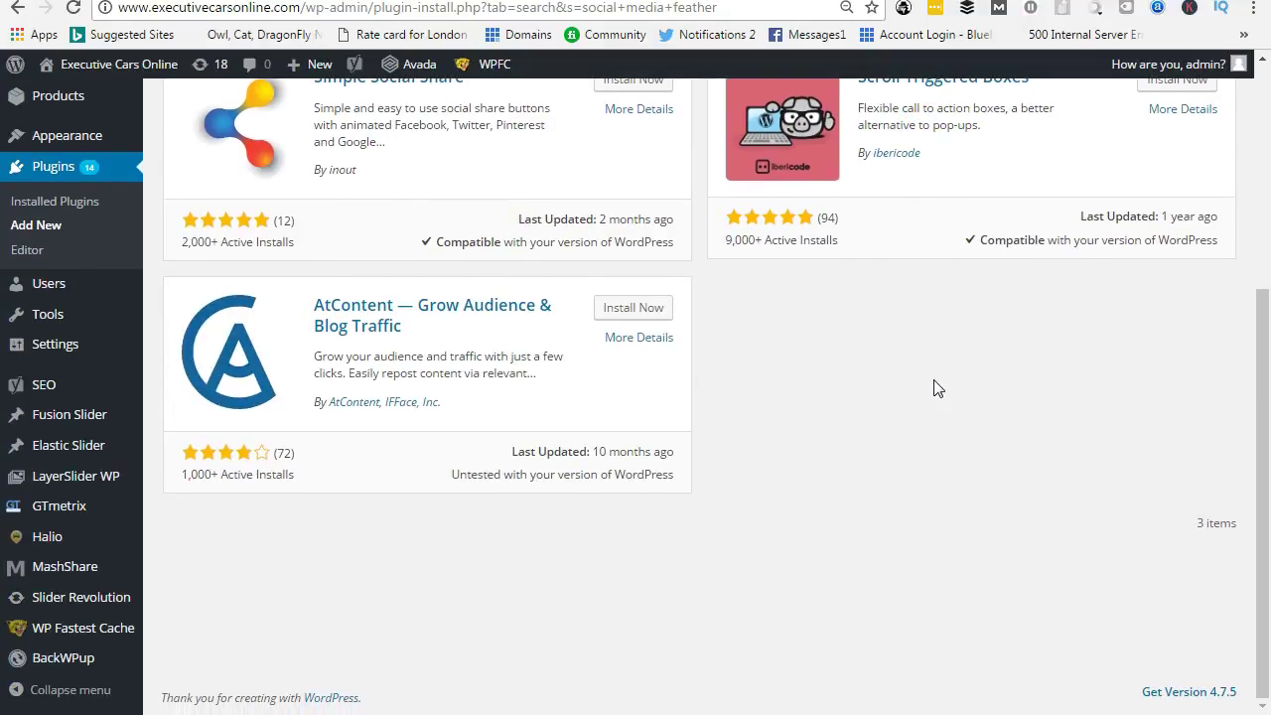
scroll(933, 387, "up", 2)
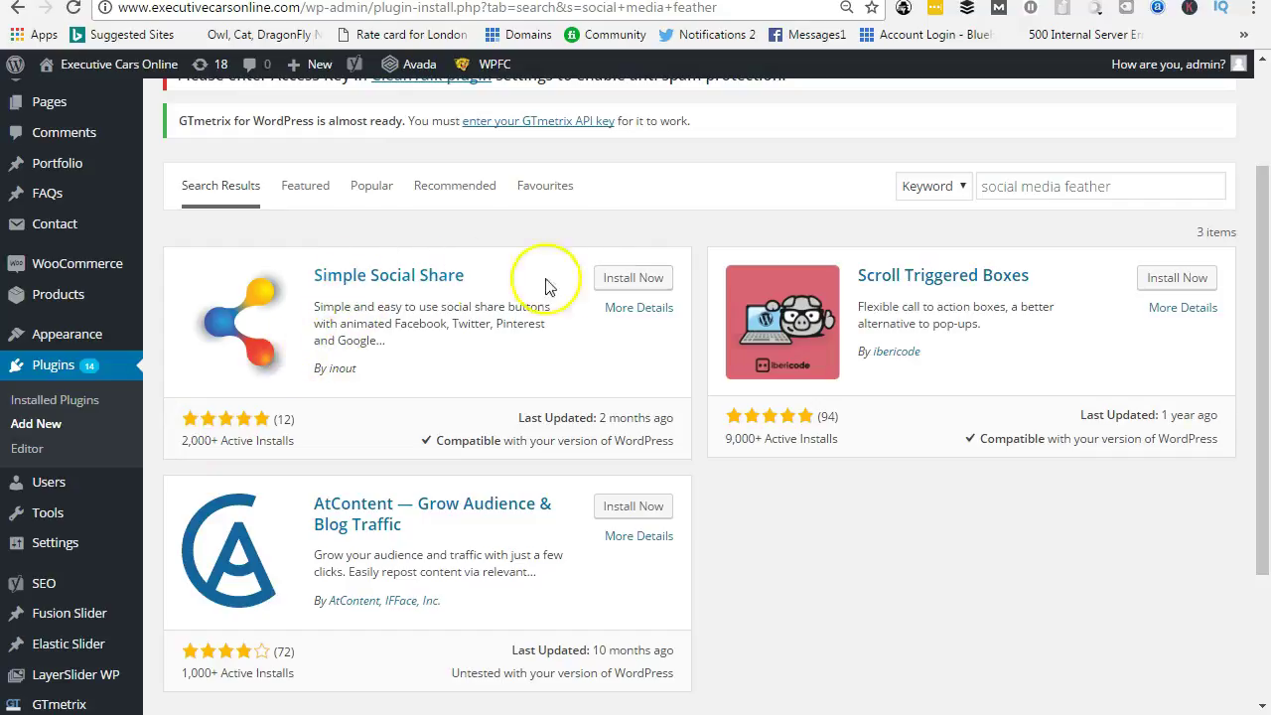
- Install Simple Social Share 1.2 from the search results and activate it
left_click(616, 285)
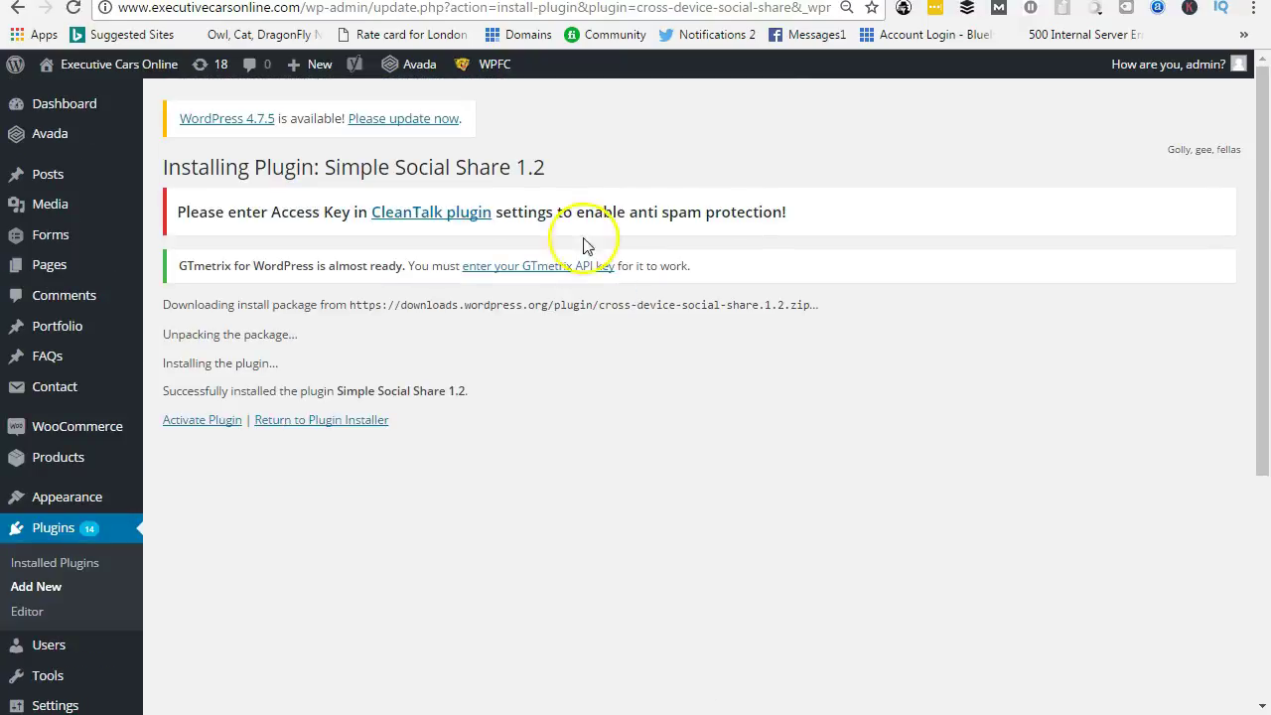
left_click(206, 427)
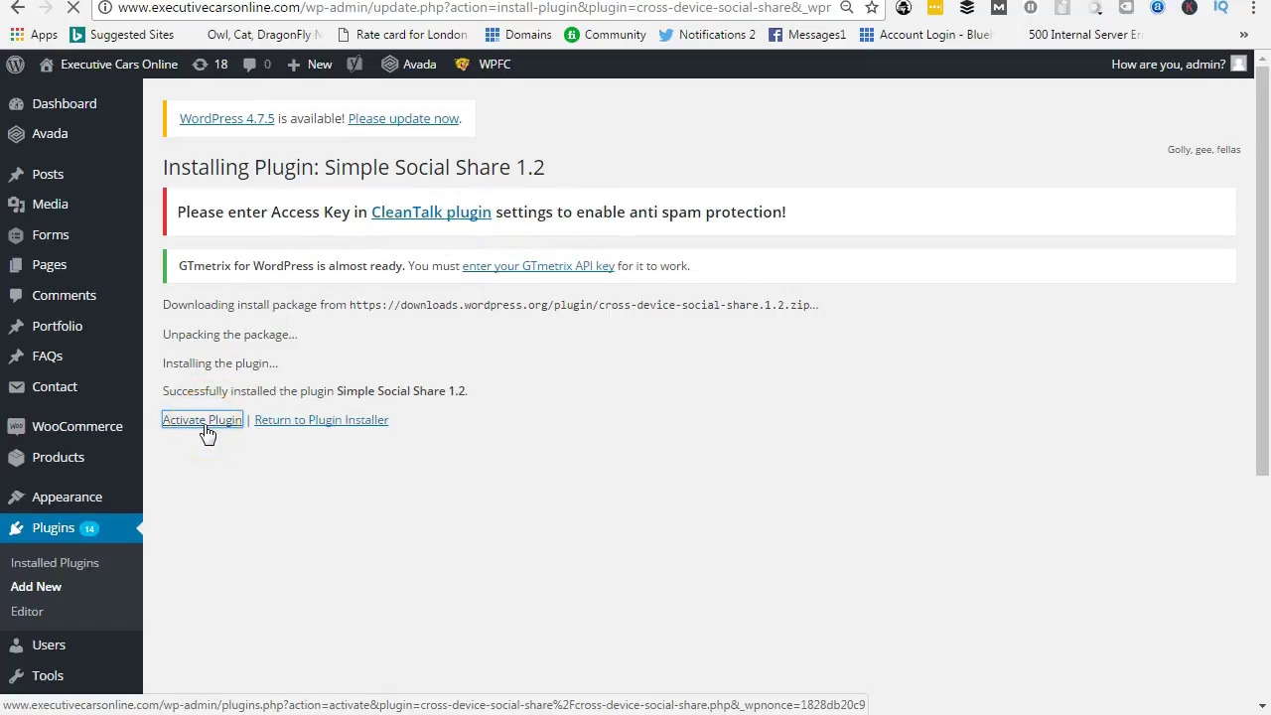